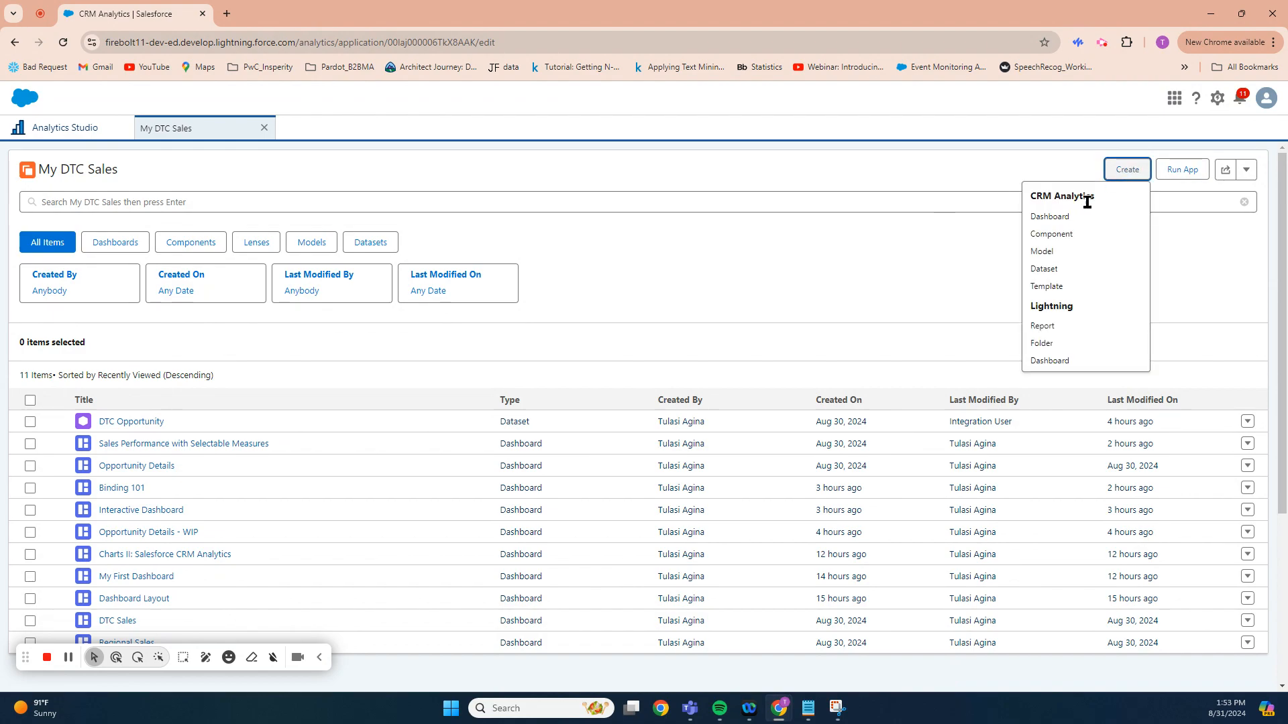
Step: Start a new CRM Analytics dashboard in the My DTC Sales app from the Table Expansion template
{"action": "left_click", "coordinate": [1069, 214]}
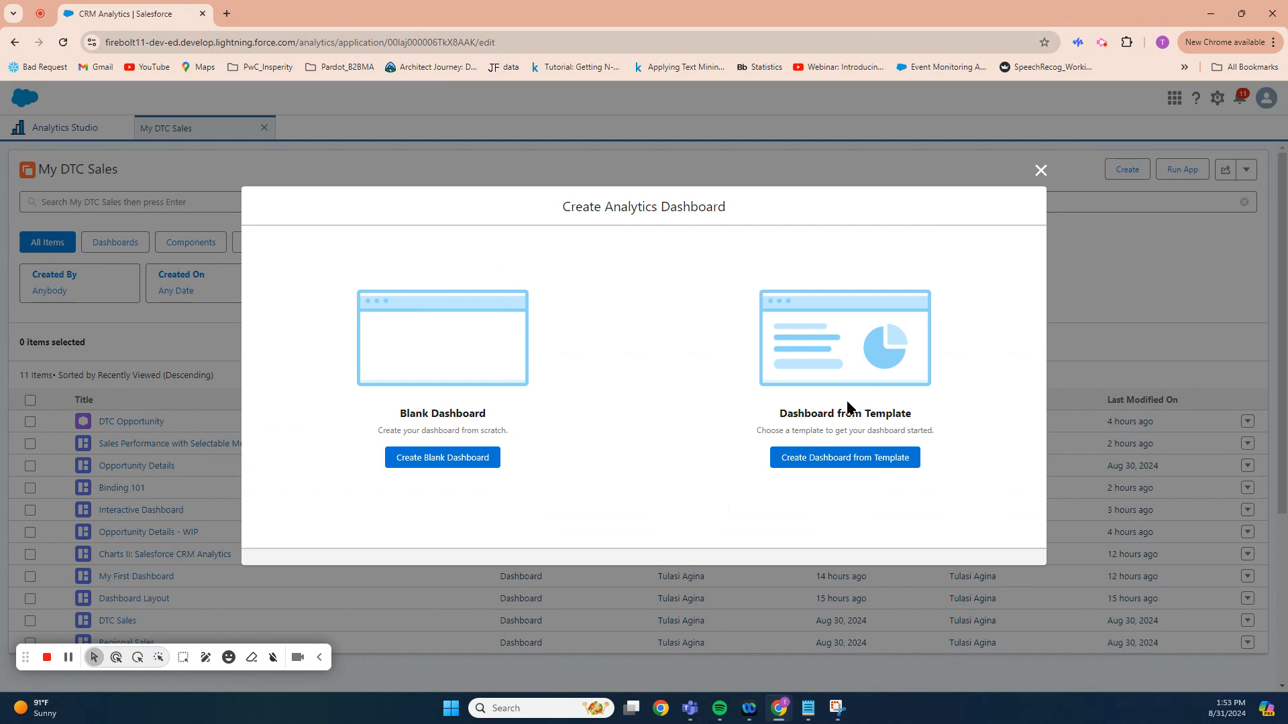
{"action": "left_click", "coordinate": [836, 460]}
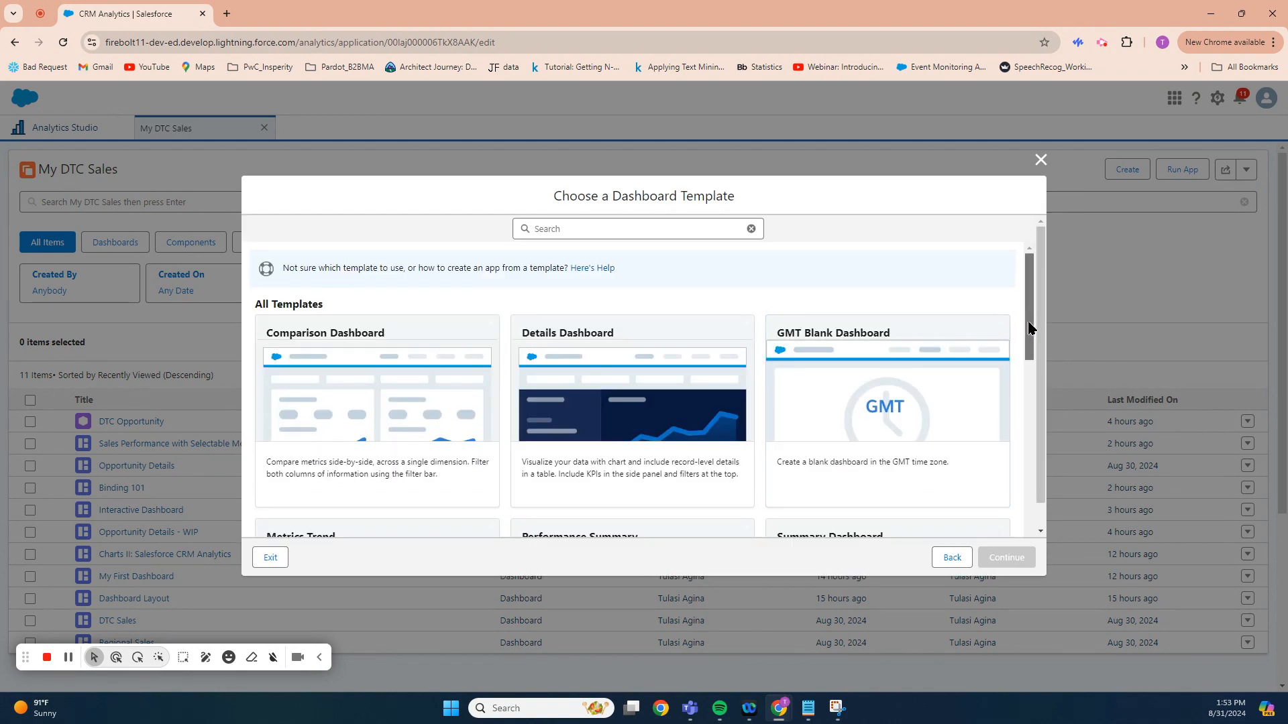
{"action": "left_click_drag", "start_coordinate": [1031, 328], "coordinate": [1039, 452]}
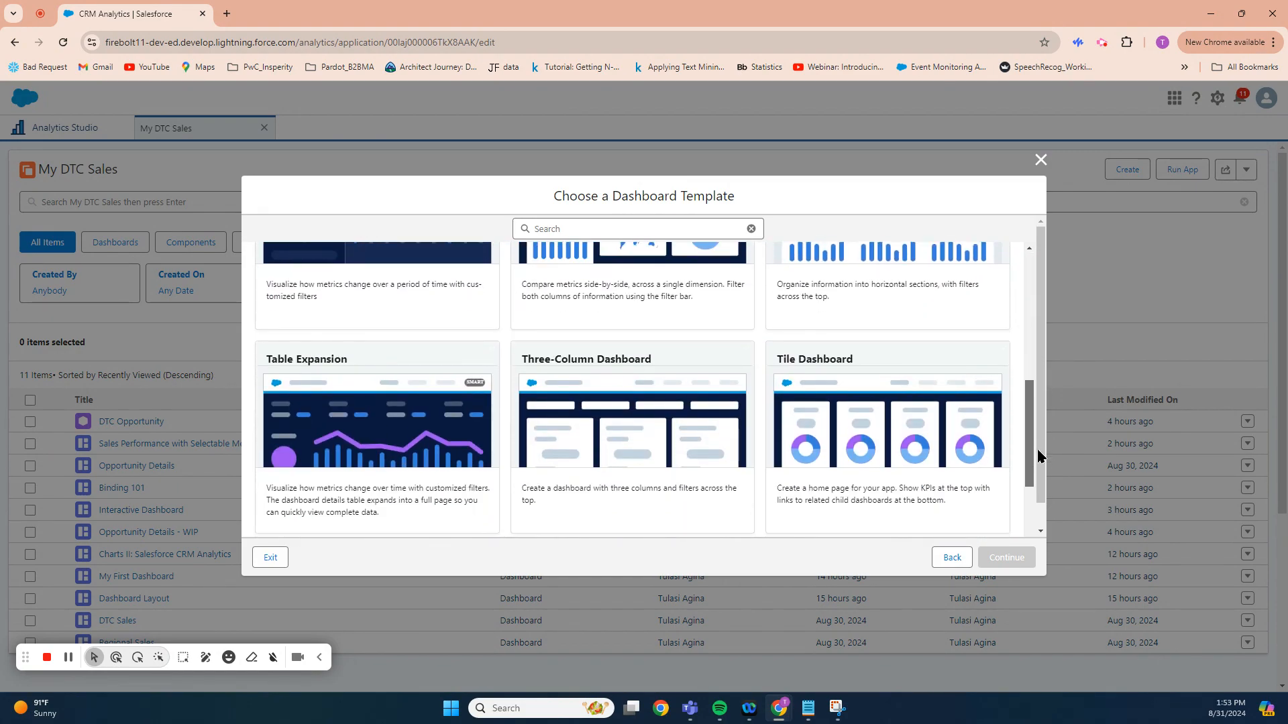
{"action": "left_click", "coordinate": [400, 384]}
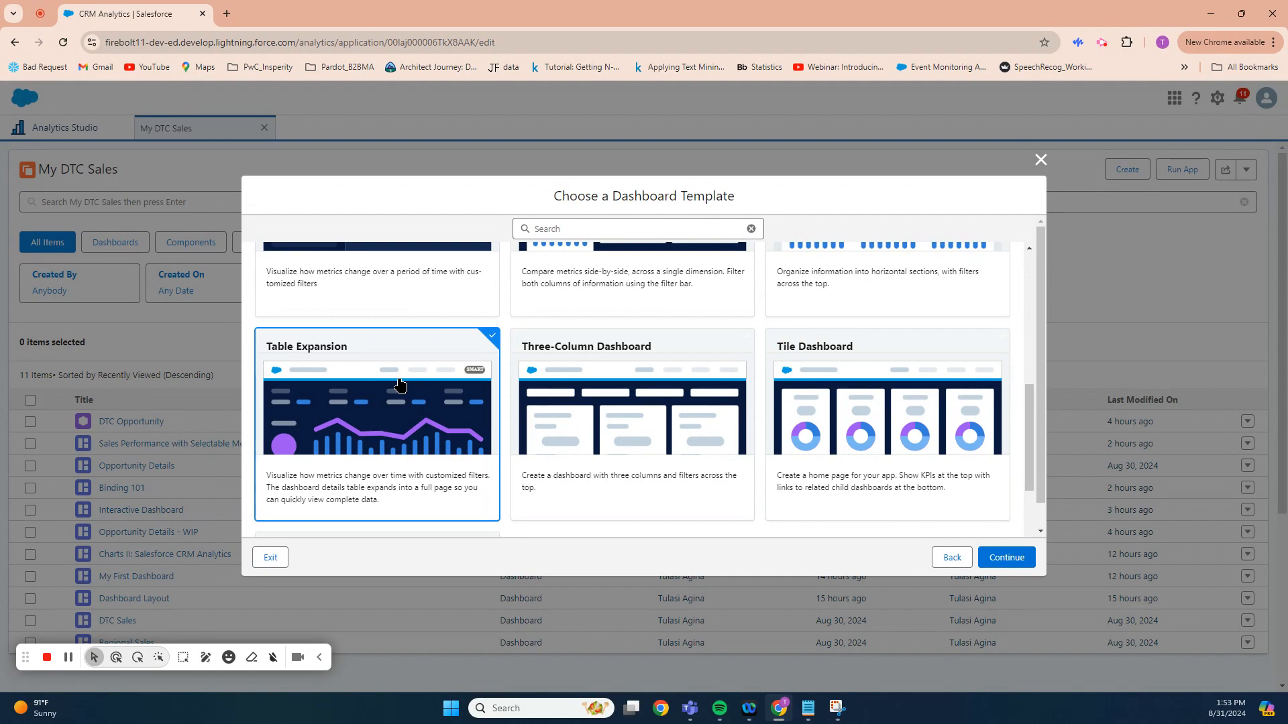
{"action": "left_click", "coordinate": [1004, 558]}
{"action": "left_click", "coordinate": [1006, 559]}
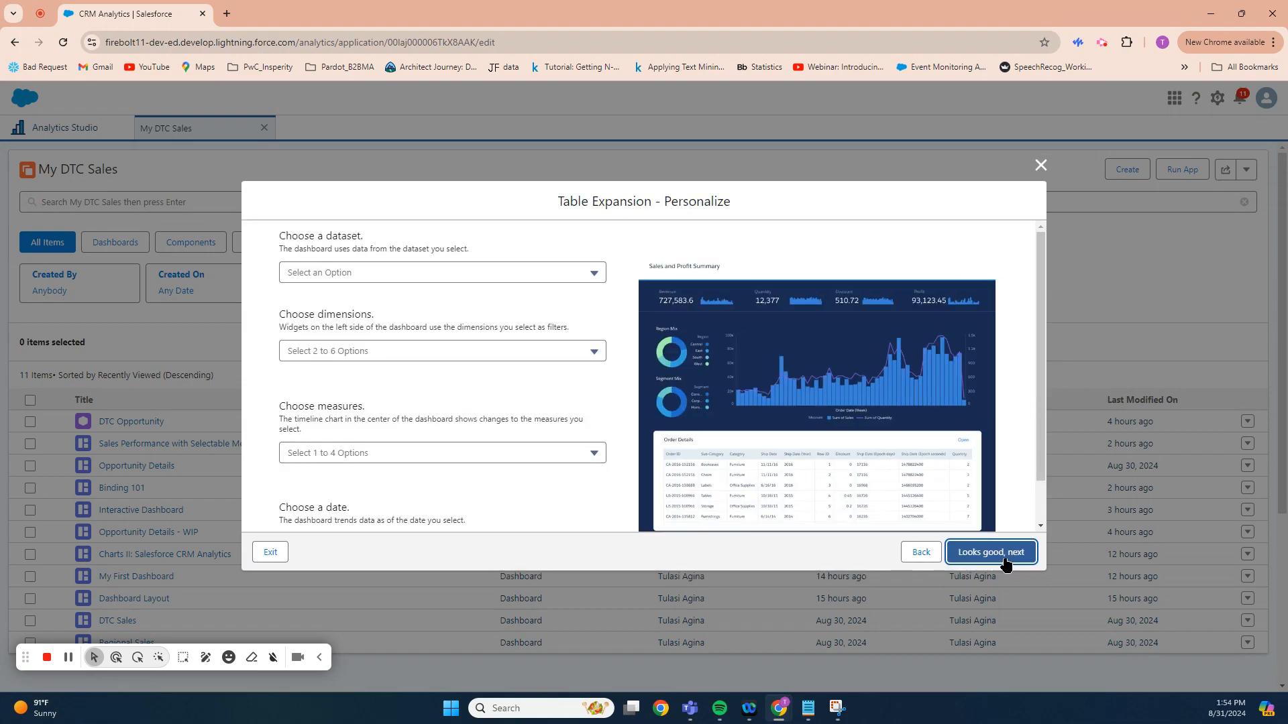
Step: Choose the DTC Opportunity (My DTC Sales) dataset and add the Opportunity Type and Account Type dimensions
{"action": "left_click", "coordinate": [344, 272]}
{"action": "left_click", "coordinate": [361, 302]}
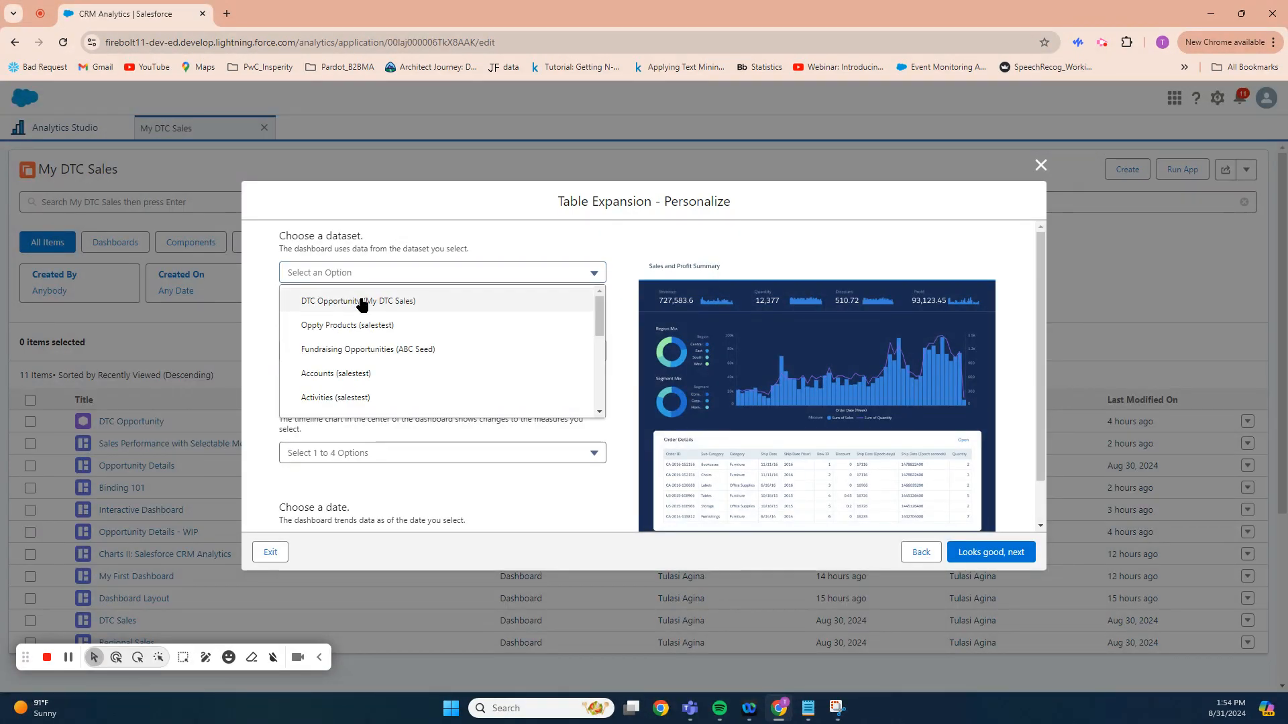
{"action": "left_click", "coordinate": [345, 349]}
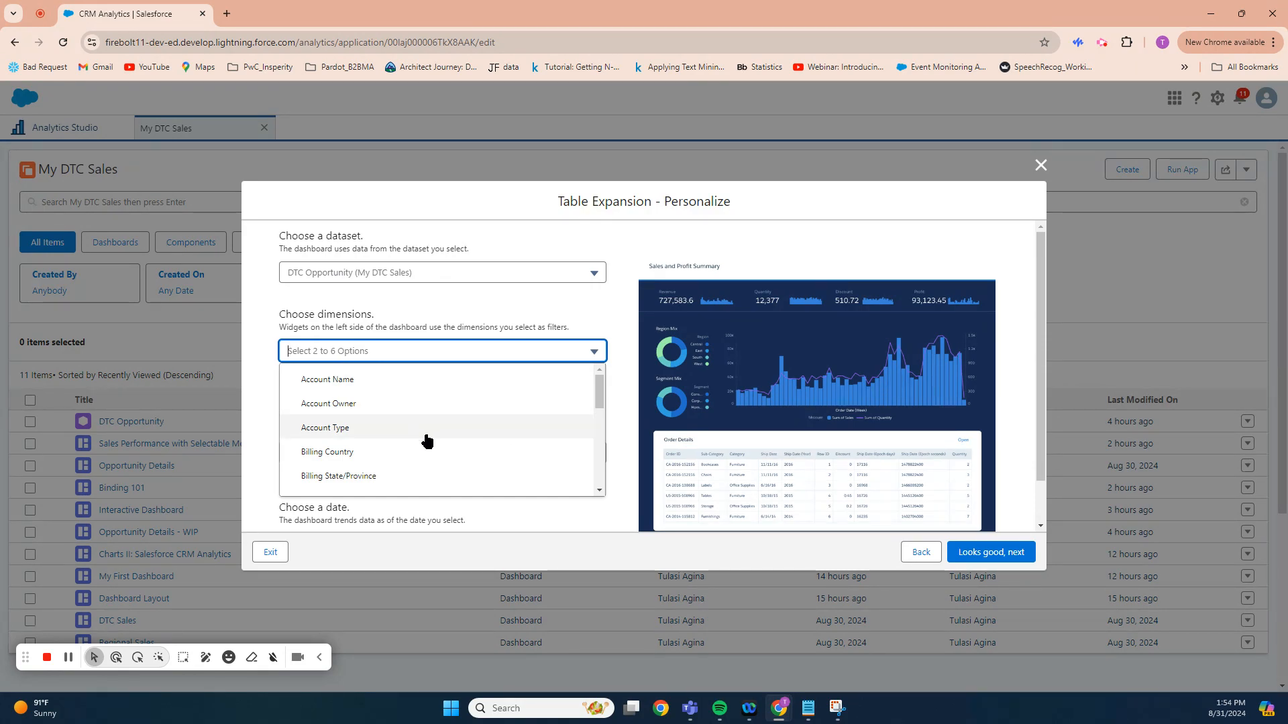
{"action": "type", "text": "Ty"}
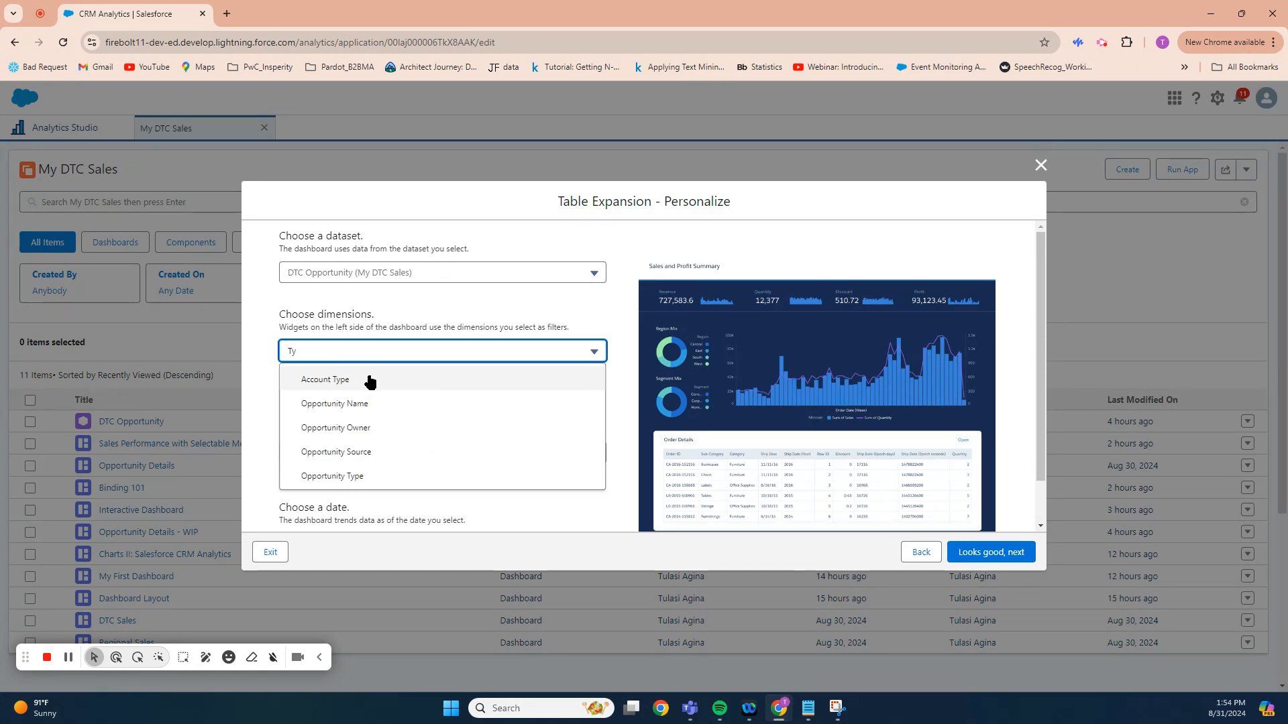
{"action": "left_click", "coordinate": [369, 476]}
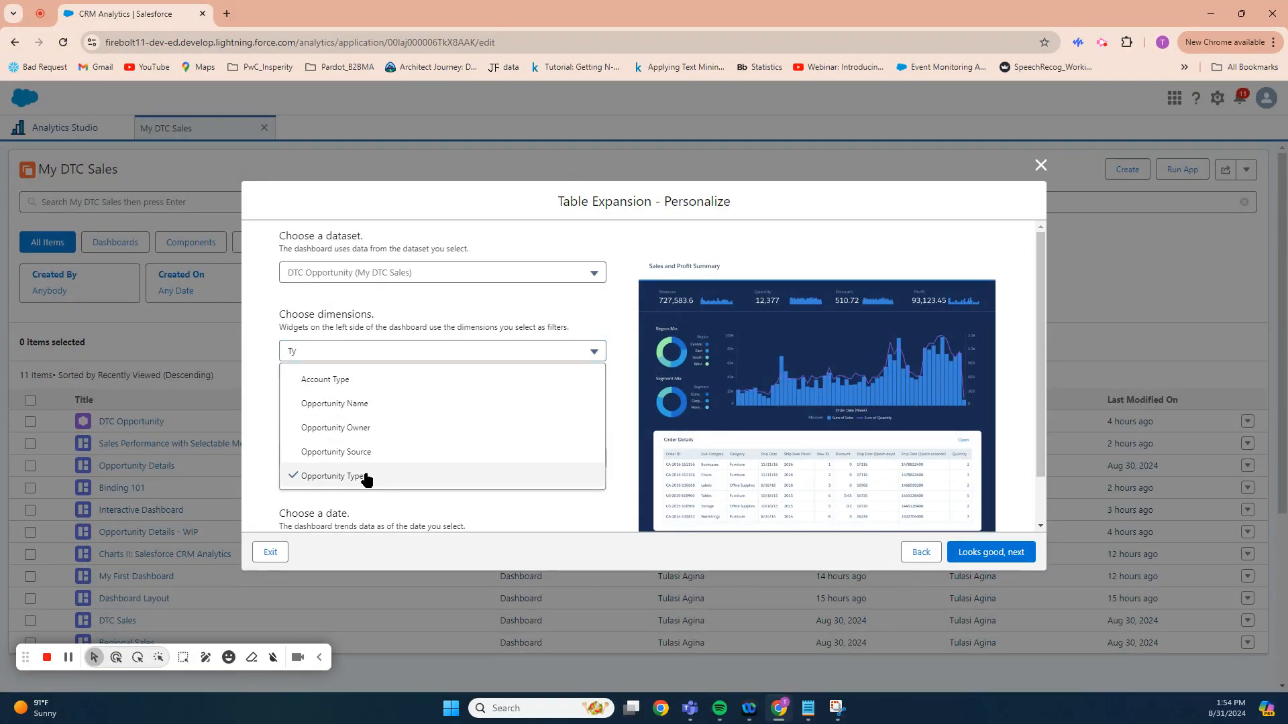
{"action": "left_click", "coordinate": [349, 391]}
Step: Add Opportunity Name and Stage to the dashboard's dimensions
{"action": "double_click", "coordinate": [290, 353]}
{"action": "key", "text": "BackSpace"}
{"action": "type", "text": "ame"}
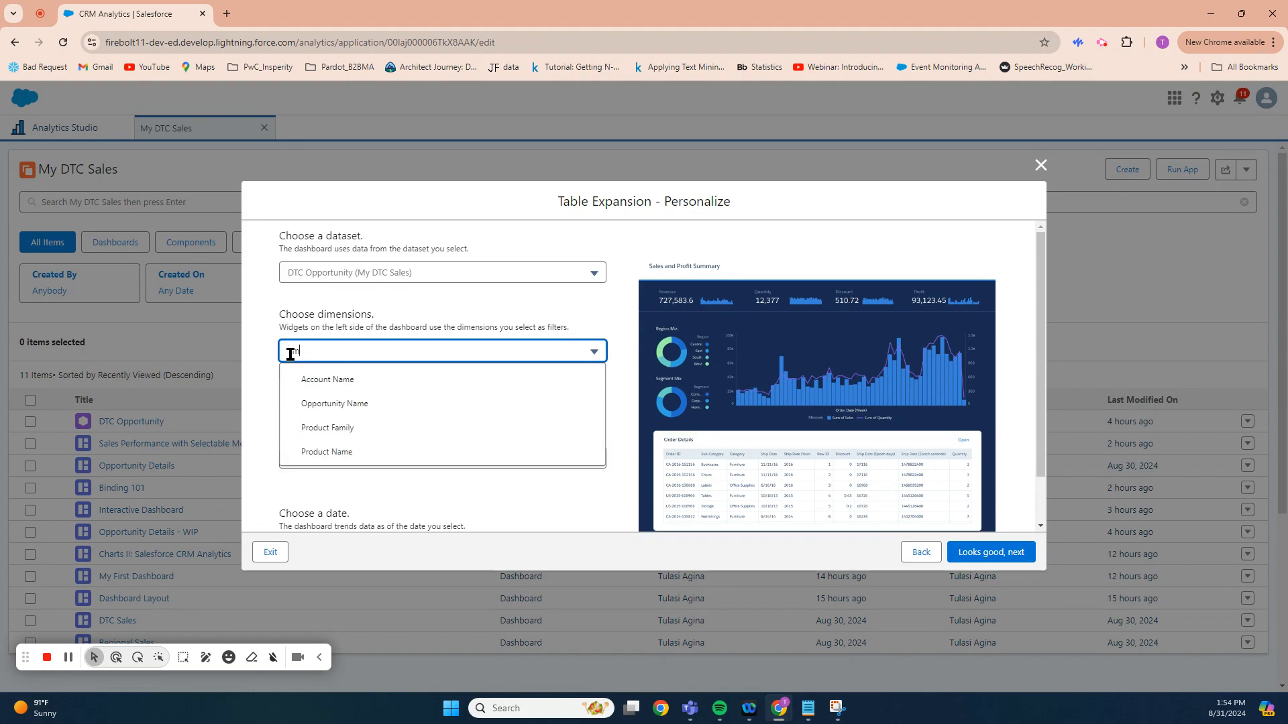
{"action": "left_click", "coordinate": [342, 411]}
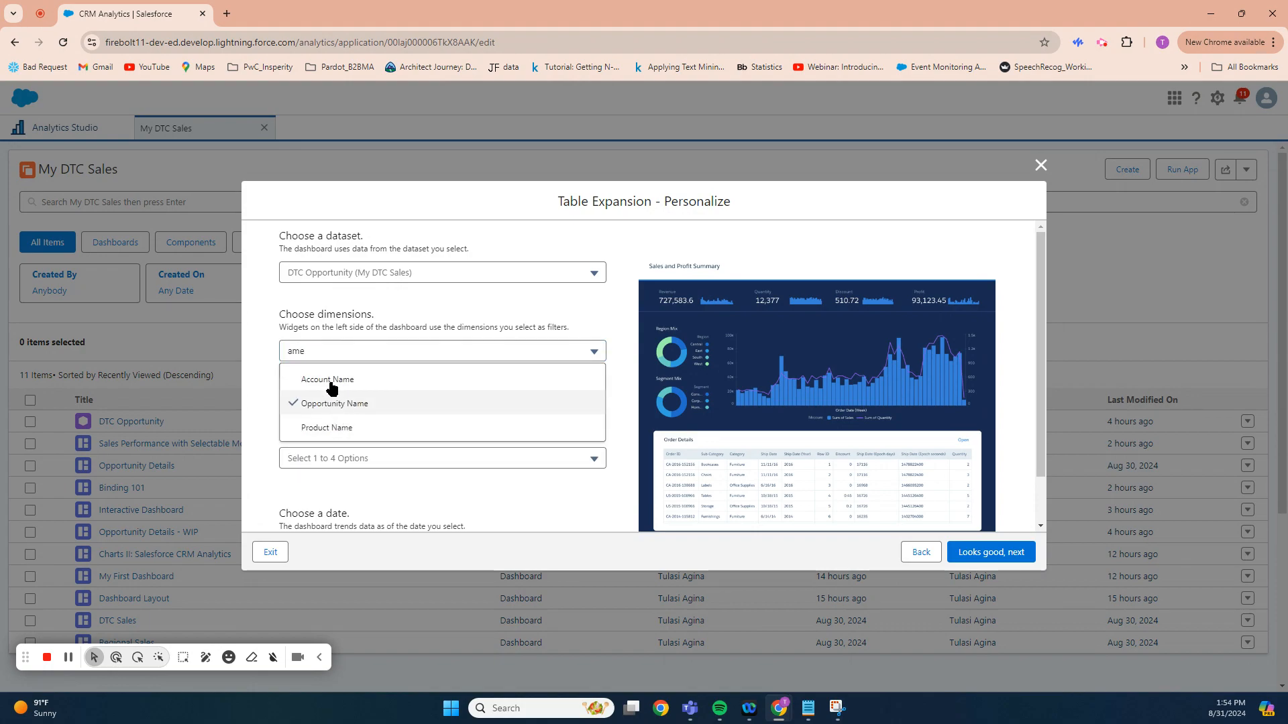
{"action": "left_click", "coordinate": [315, 350]}
{"action": "left_click", "coordinate": [316, 351]}
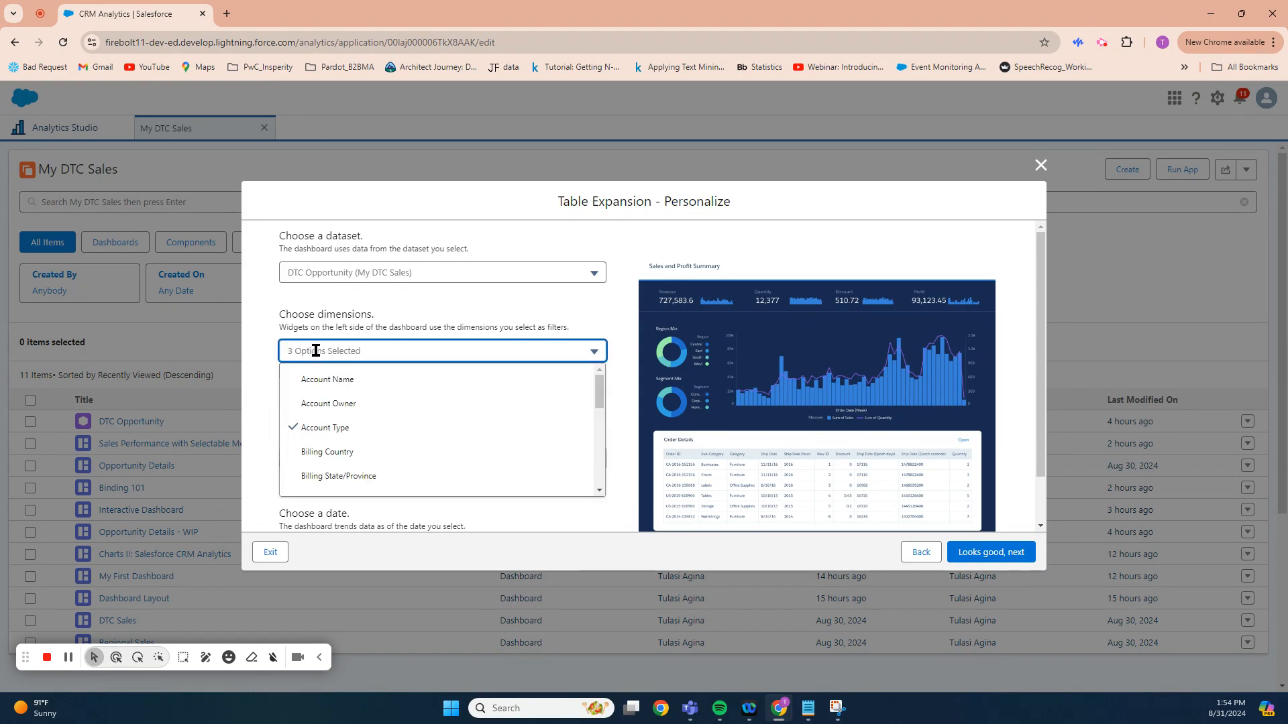
{"action": "type", "text": "Stage"}
{"action": "left_click", "coordinate": [318, 379]}
Step: Add Billing Country and Account Name to the dashboard's dimensions
{"action": "left_click", "coordinate": [322, 357]}
{"action": "left_click", "coordinate": [322, 358]}
{"action": "type", "text": "Bi"}
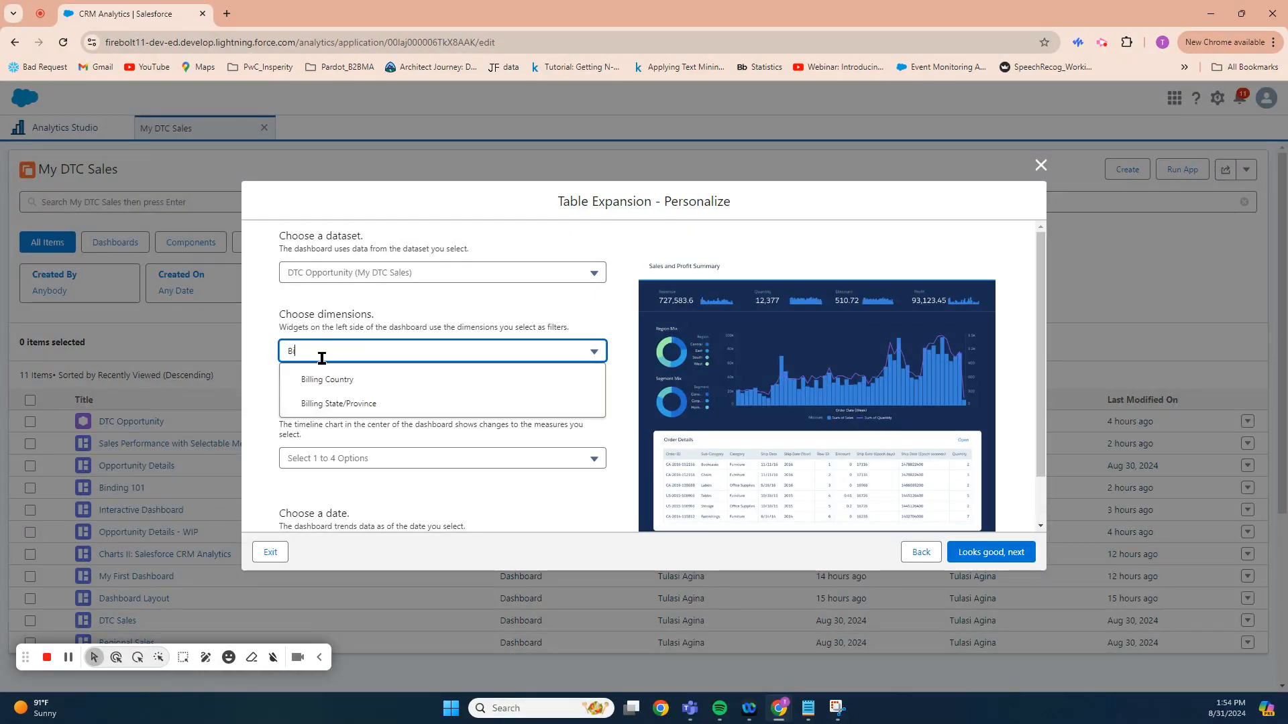
{"action": "left_click", "coordinate": [323, 379]}
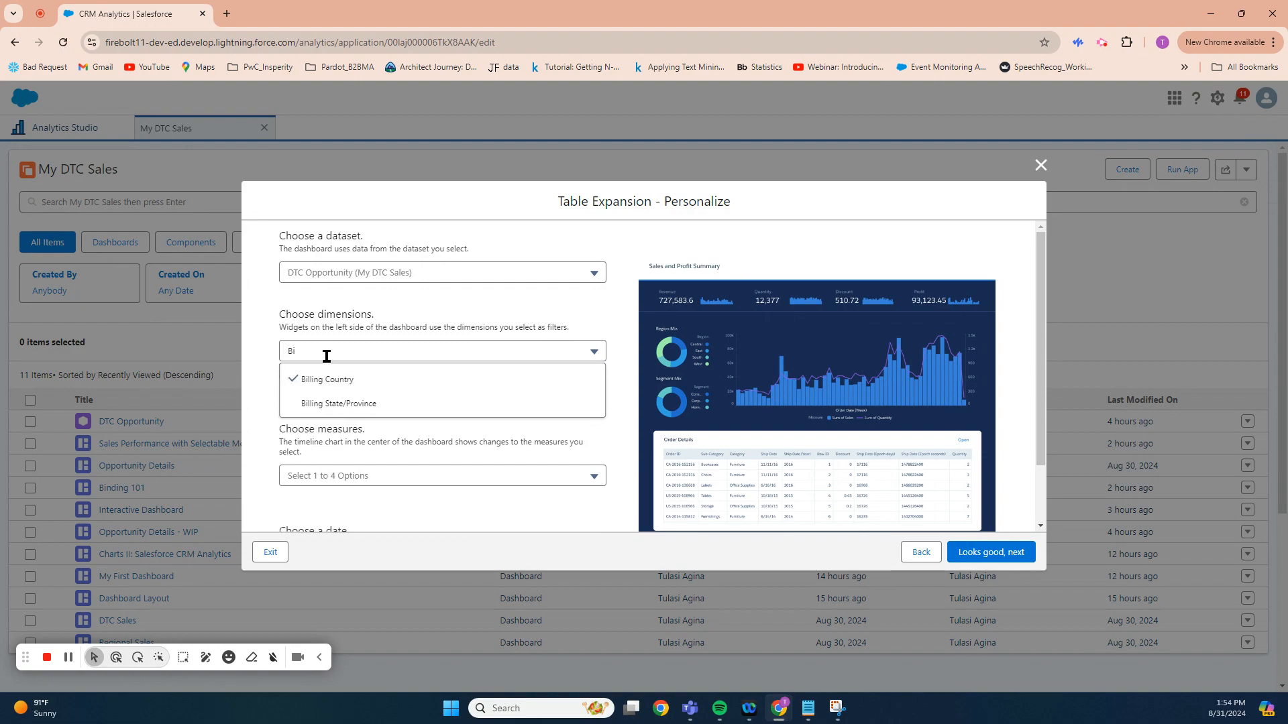
{"action": "left_click", "coordinate": [326, 356]}
{"action": "type", "text": "Nam"}
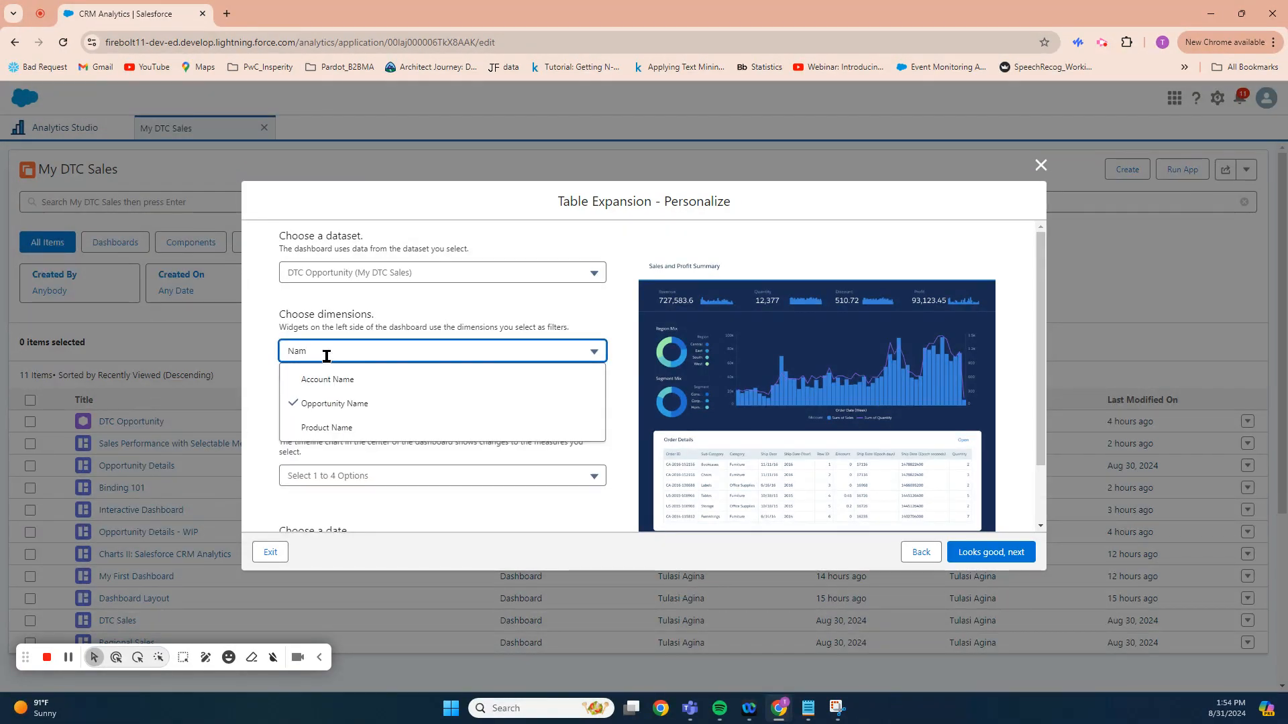
{"action": "left_click", "coordinate": [340, 381]}
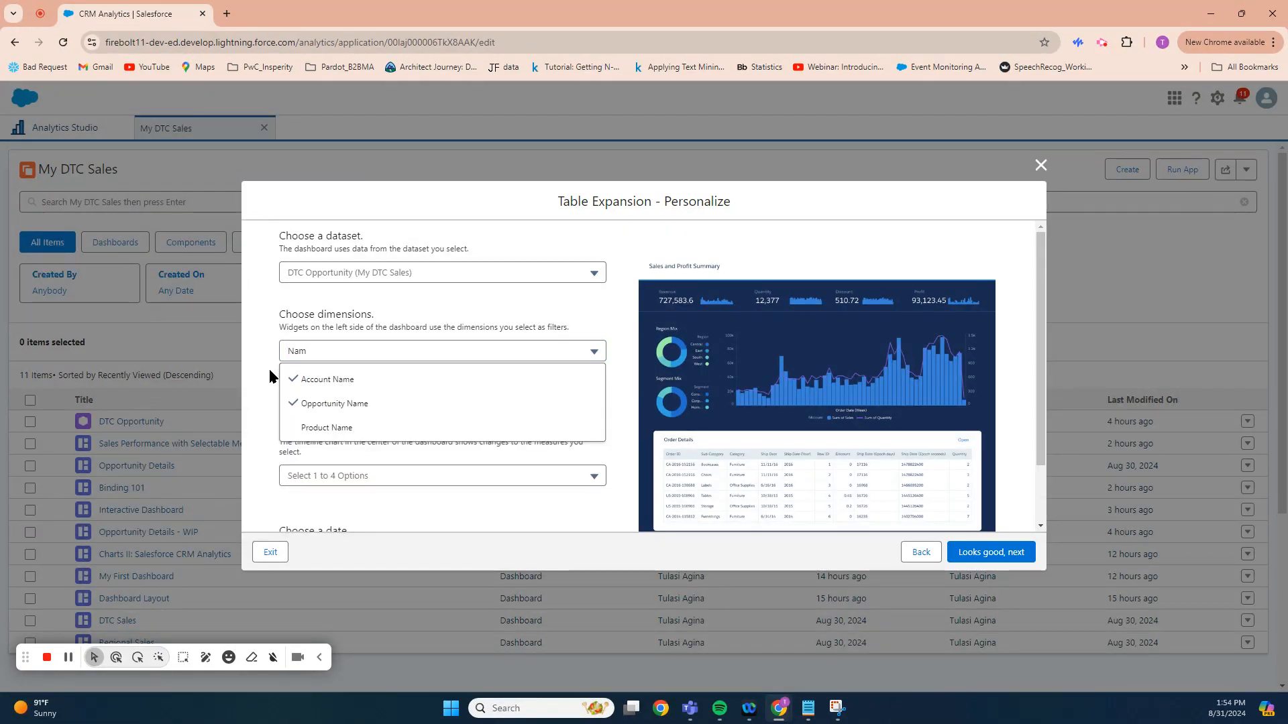
Step: Choose Amount as the measure and Close Date as the trend date, and continue to naming the dashboard
{"action": "left_click", "coordinate": [334, 475]}
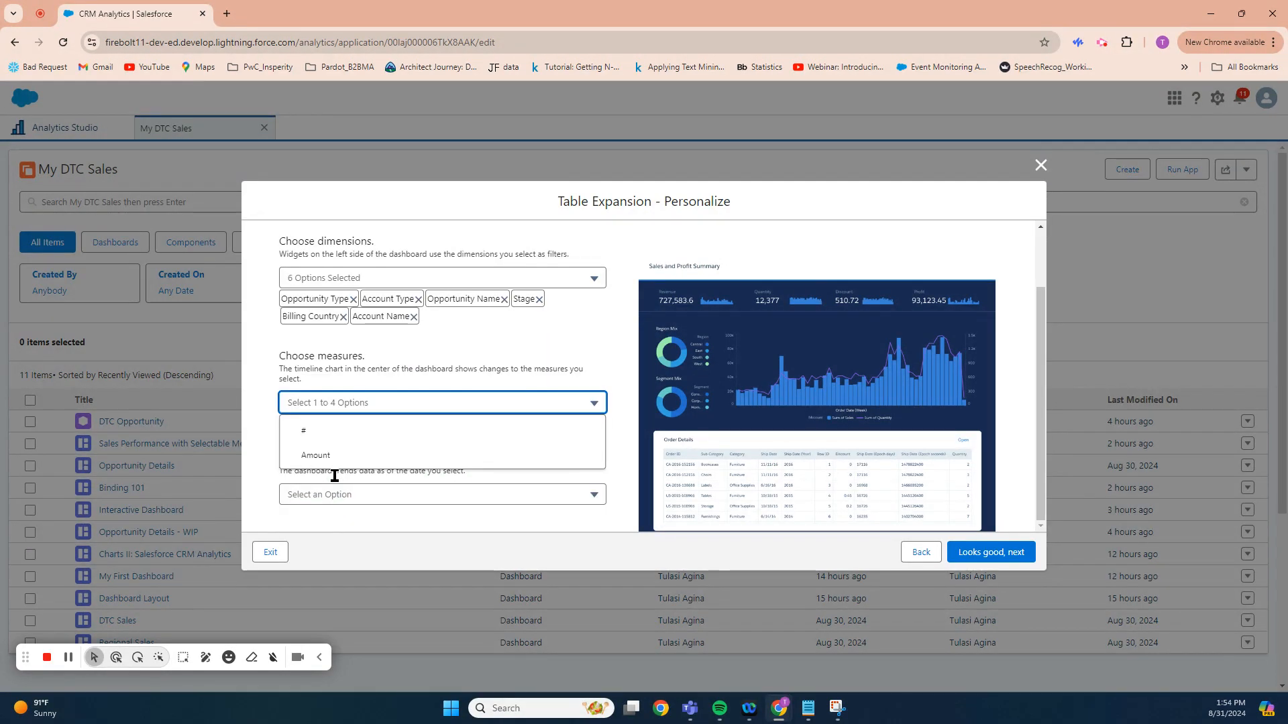
{"action": "left_click", "coordinate": [315, 454]}
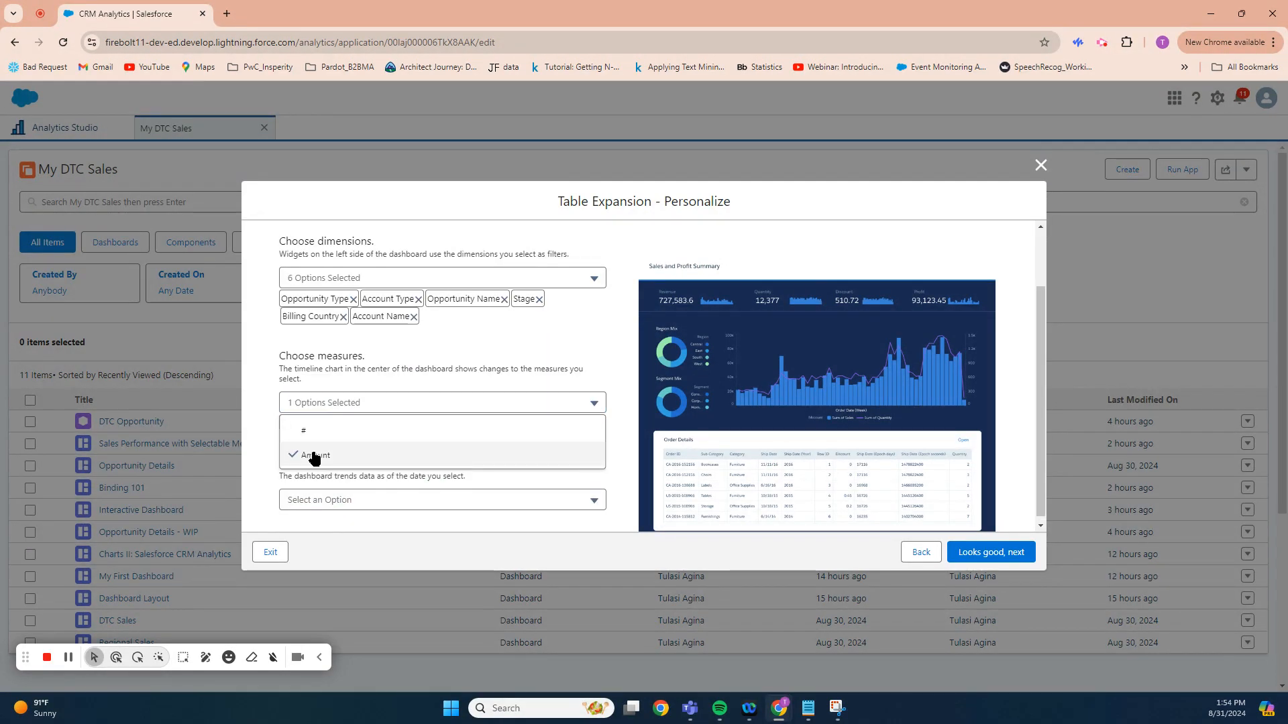
{"action": "left_click", "coordinate": [310, 499]}
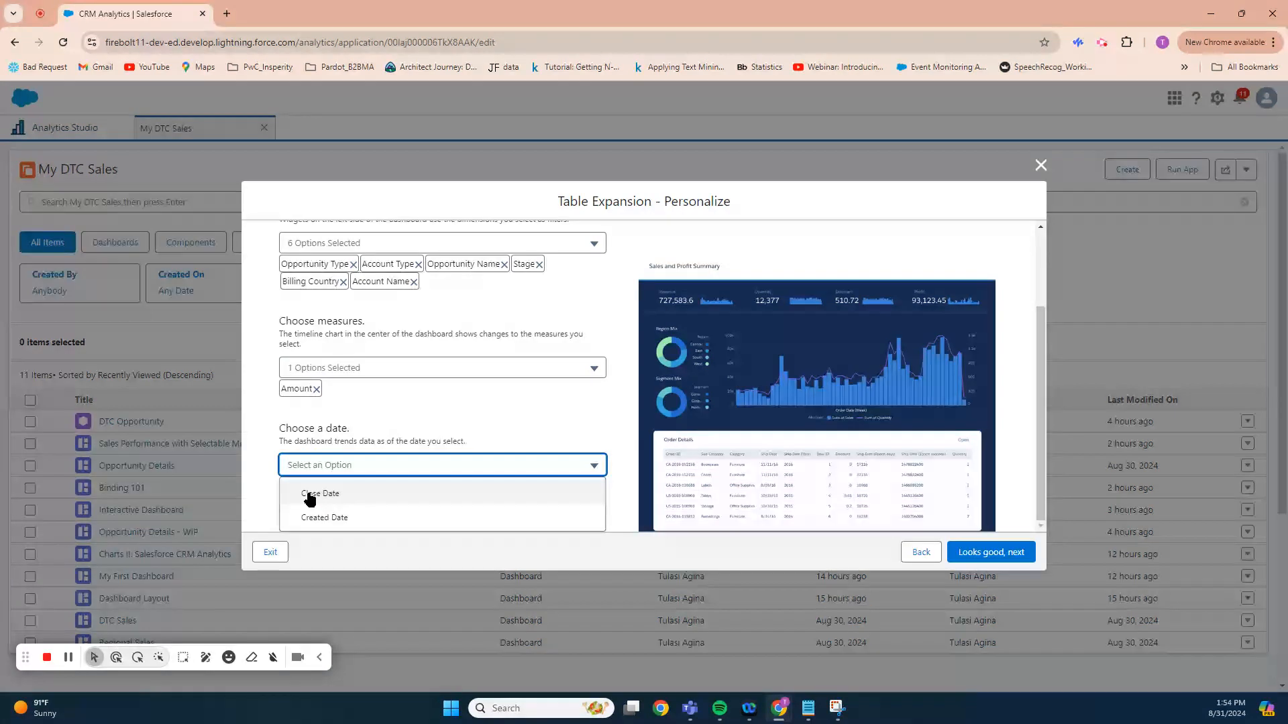
{"action": "left_click", "coordinate": [357, 495]}
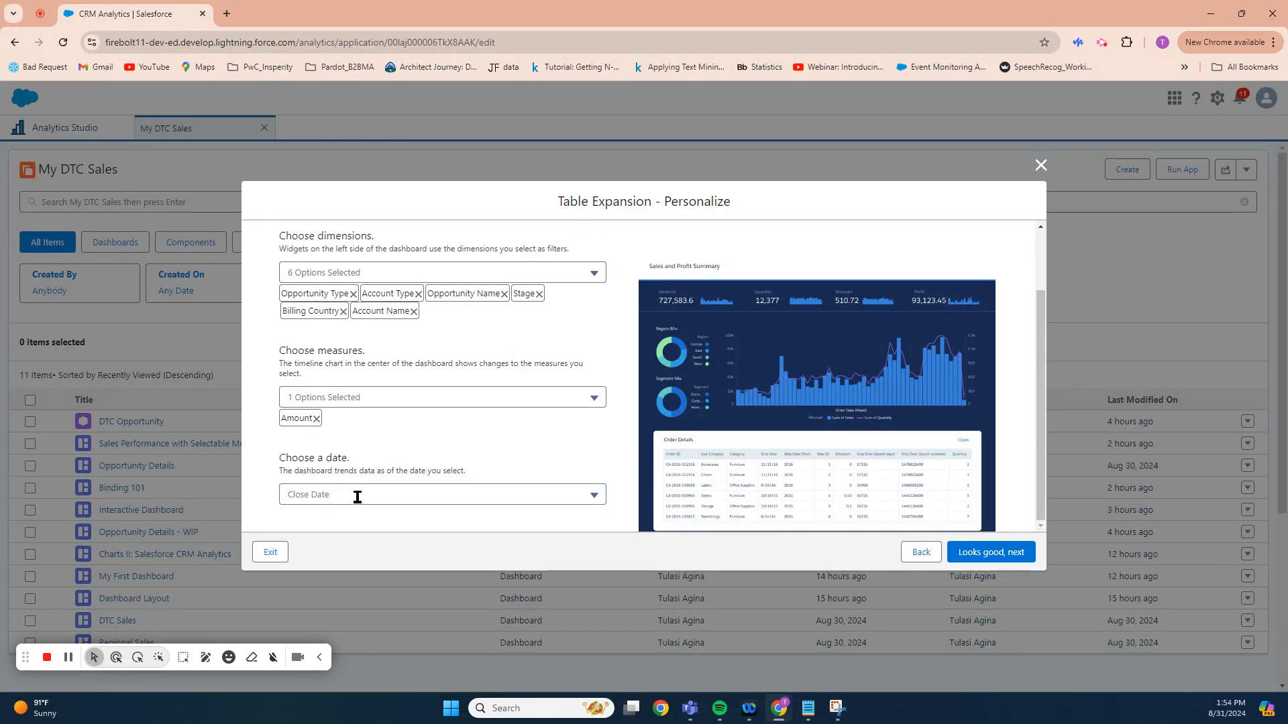
{"action": "left_click", "coordinate": [965, 553]}
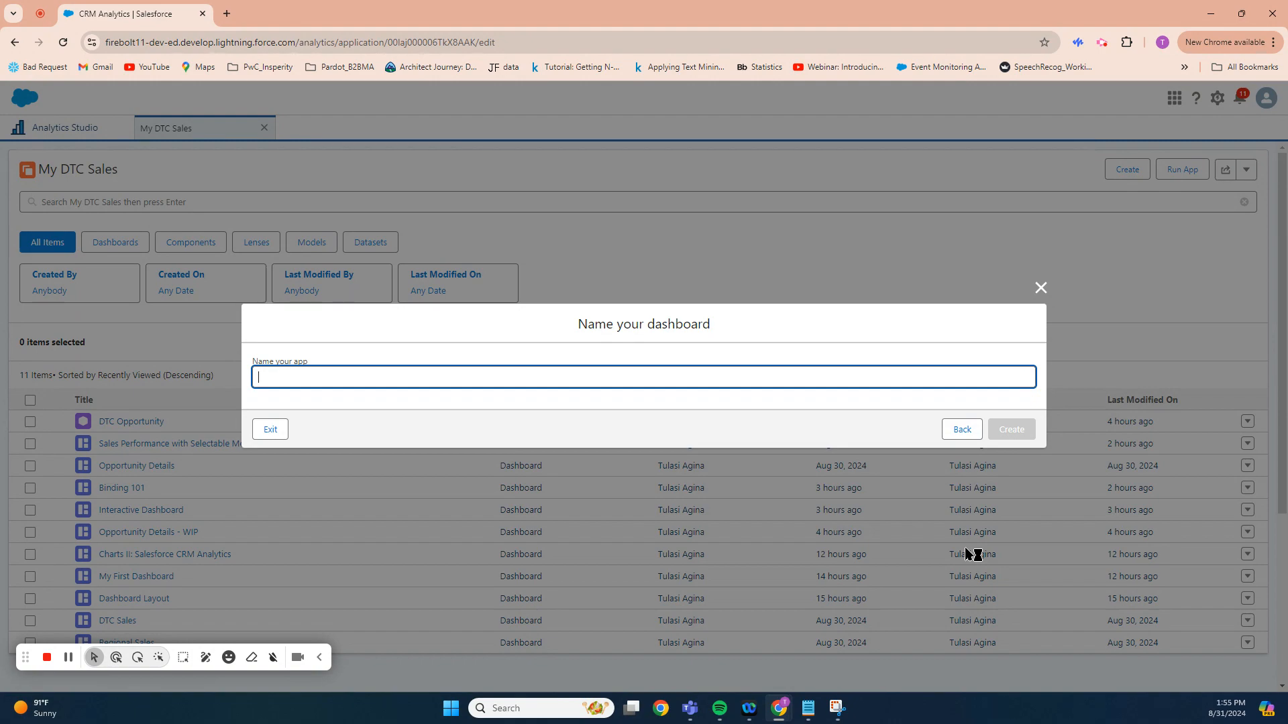
Step: Name the dashboard "My DTC Templated Dashboard" and create it
{"action": "type", "text": "My DTC "}
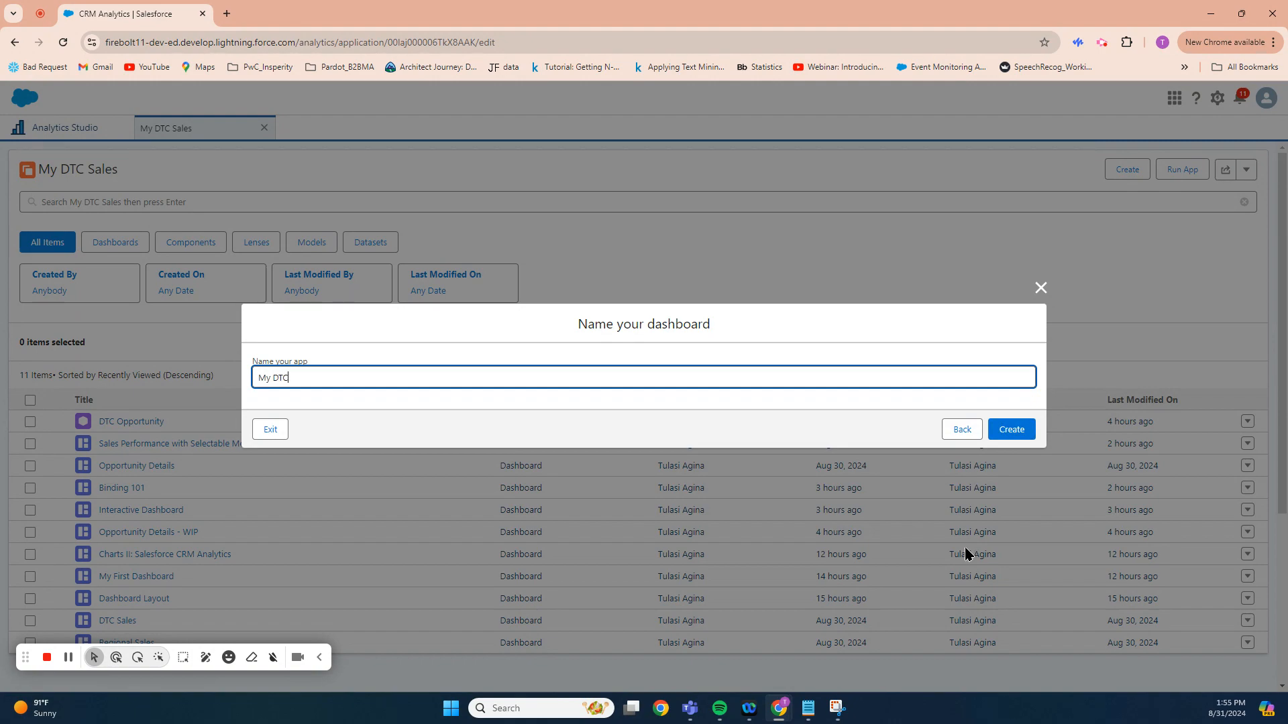
{"action": "type", "text": "Templated Dashboard"}
{"action": "left_click", "coordinate": [1008, 431]}
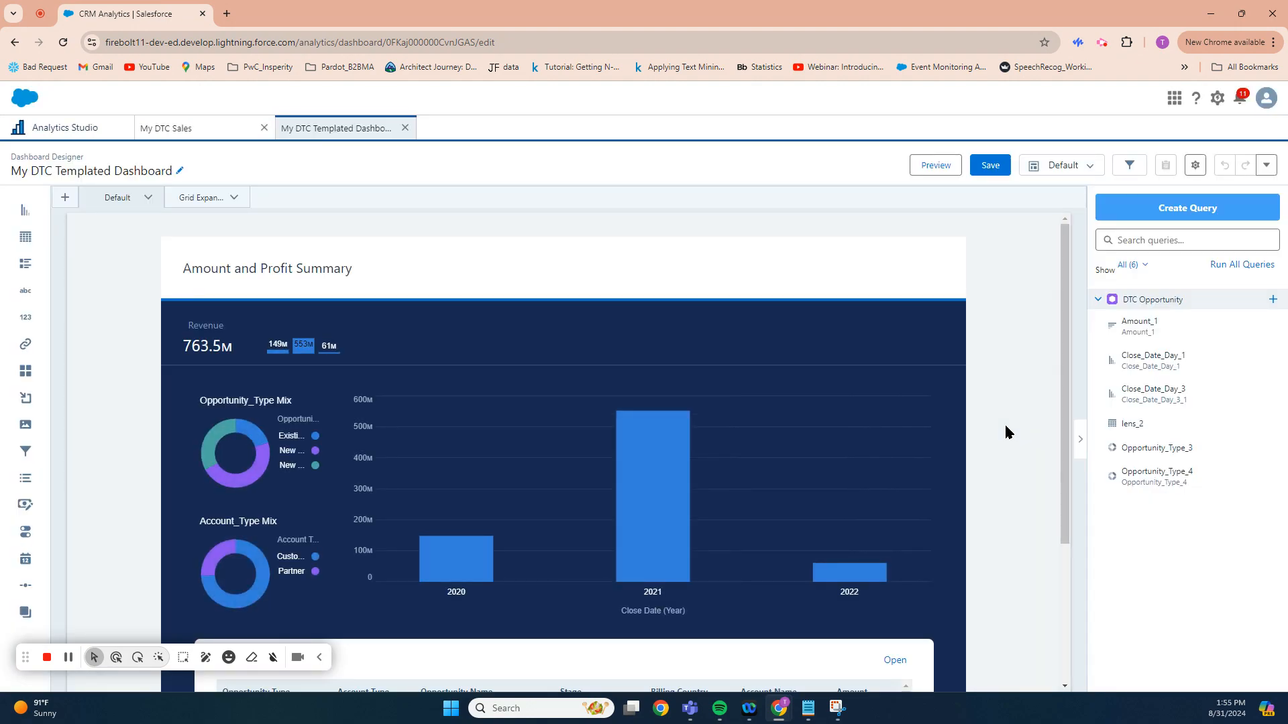
Step: Preview the generated dashboard, expand its Details table to look through the opportunity rows, and collapse the table again
{"action": "scroll", "coordinate": [1005, 428], "scroll_direction": "down", "scroll_amount": 3}
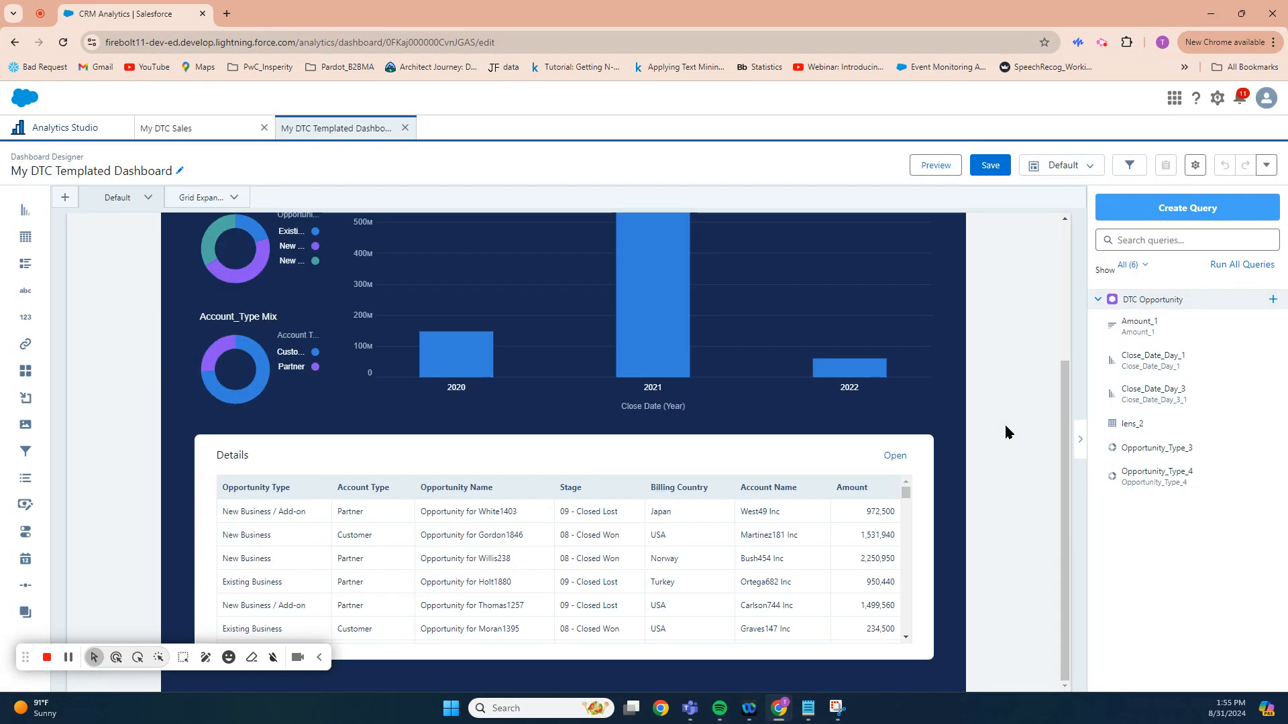
{"action": "scroll", "coordinate": [1005, 427], "scroll_direction": "up", "scroll_amount": 3}
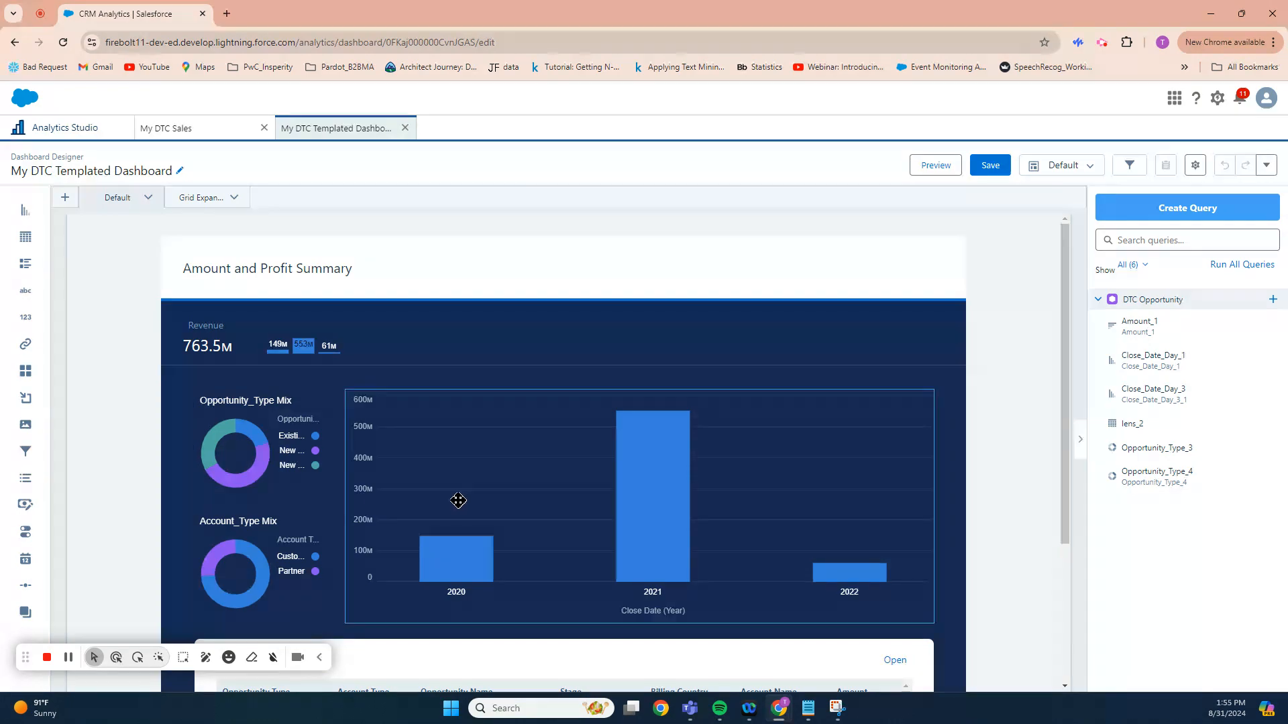
{"action": "mouse_move", "coordinate": [1063, 430]}
{"action": "left_mouse_down"}
{"action": "mouse_move", "coordinate": [1066, 572]}
{"action": "mouse_move", "coordinate": [1056, 409]}
{"action": "left_mouse_up"}
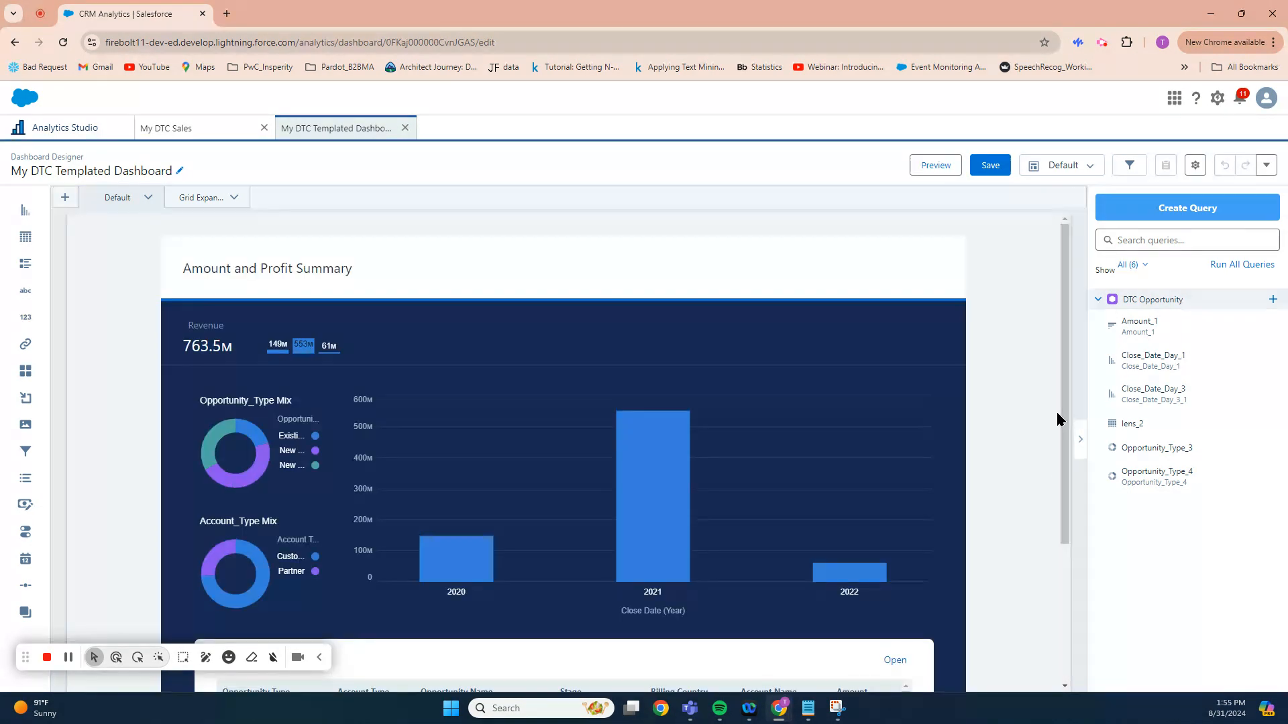
{"action": "left_click", "coordinate": [941, 168]}
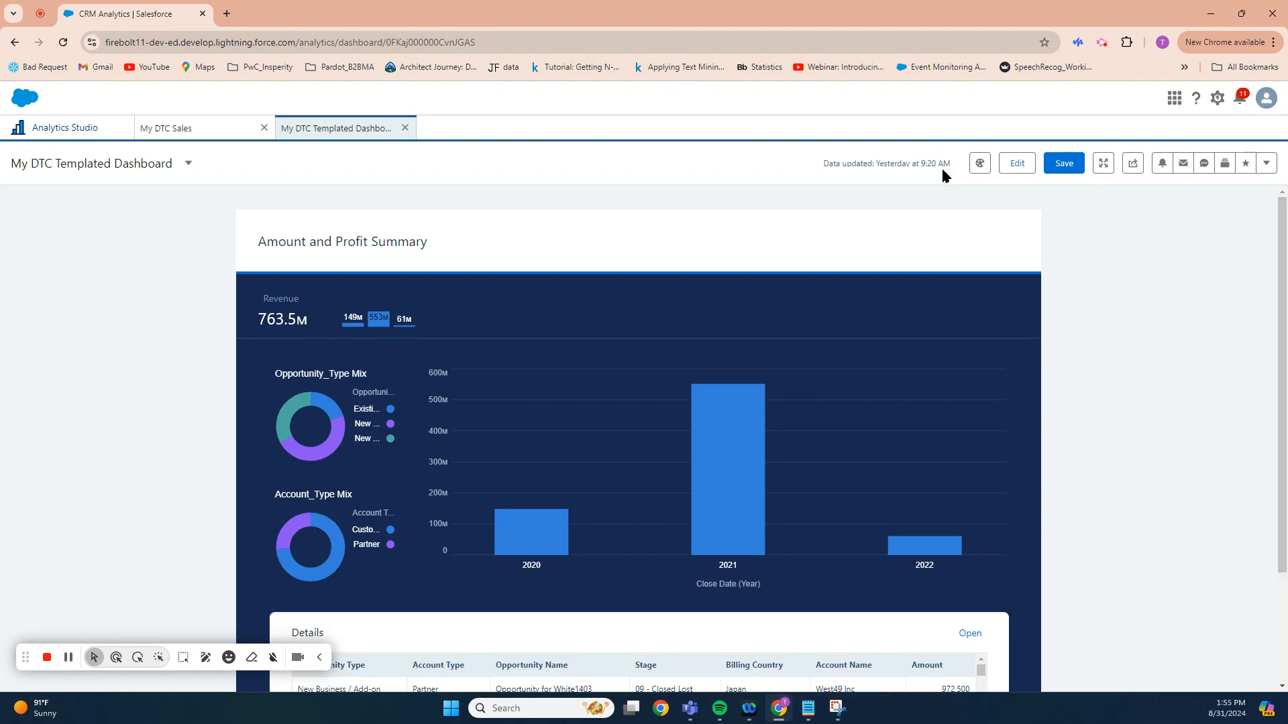
{"action": "scroll", "coordinate": [1255, 479], "scroll_direction": "down", "scroll_amount": 3}
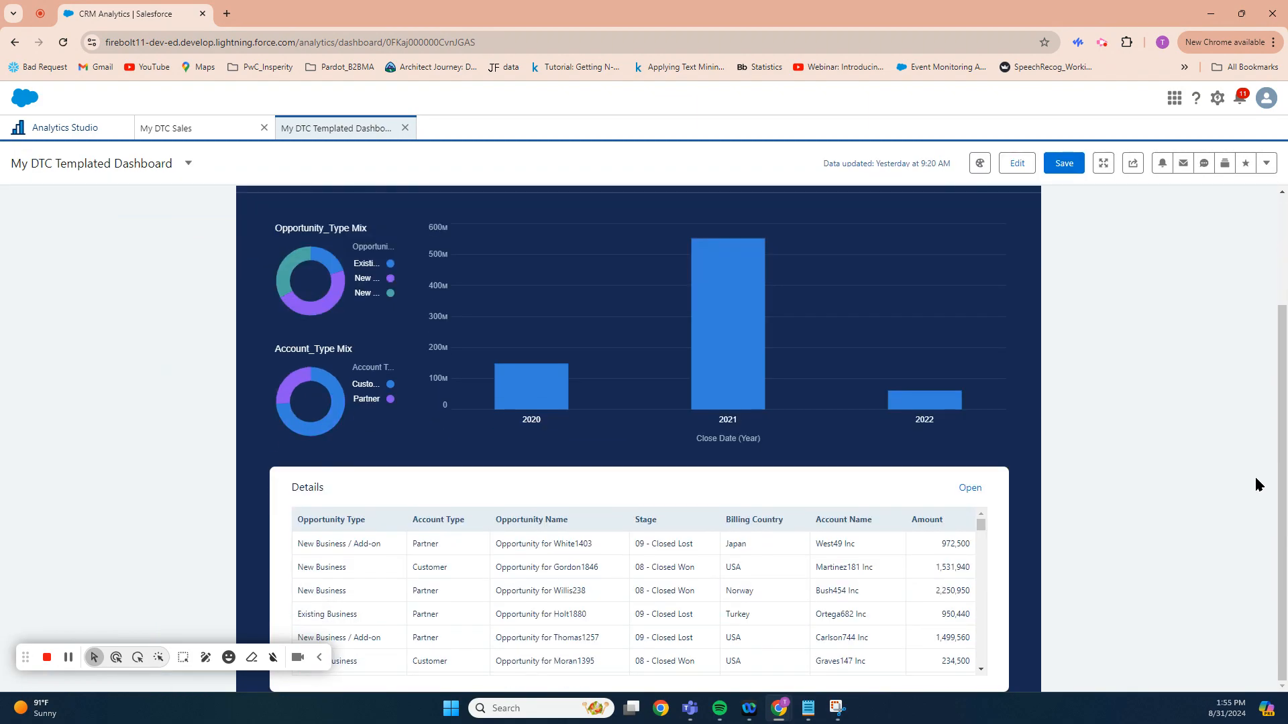
{"action": "left_click", "coordinate": [972, 487]}
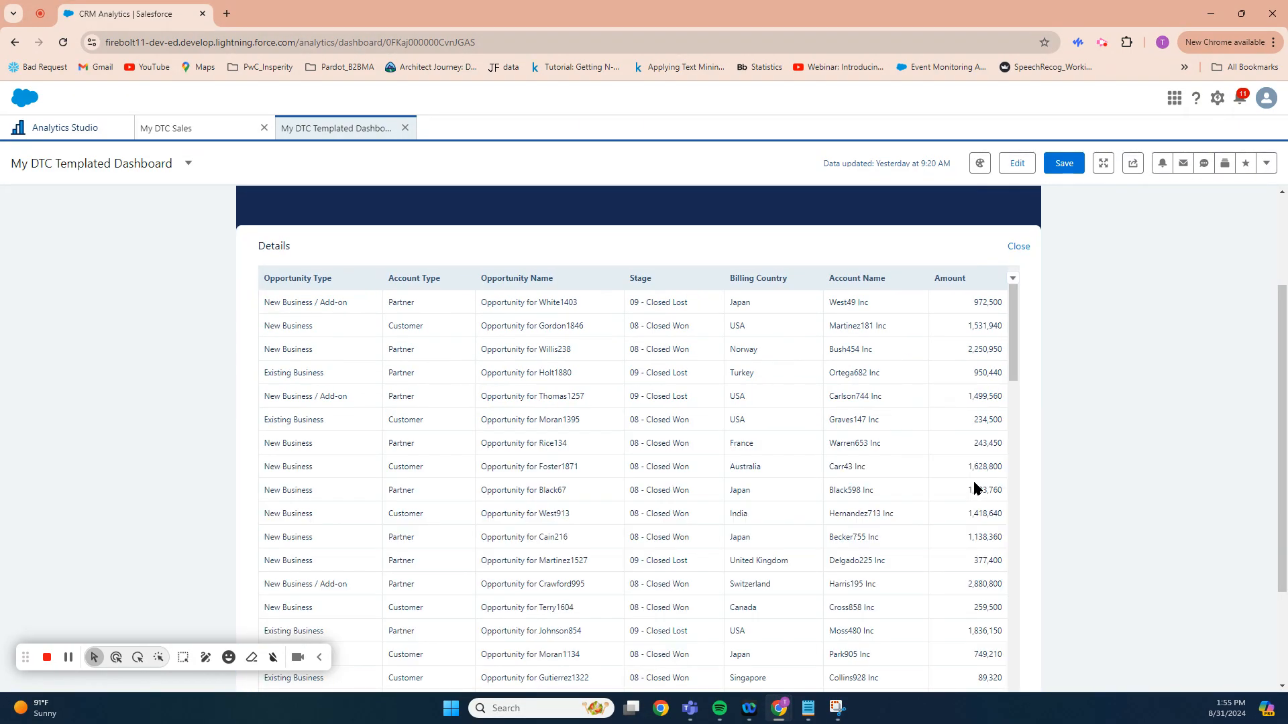
{"action": "scroll", "coordinate": [644, 495], "scroll_direction": "down", "scroll_amount": 5}
{"action": "scroll", "coordinate": [644, 494], "scroll_direction": "down", "scroll_amount": 1}
{"action": "scroll", "coordinate": [644, 494], "scroll_direction": "up", "scroll_amount": 6}
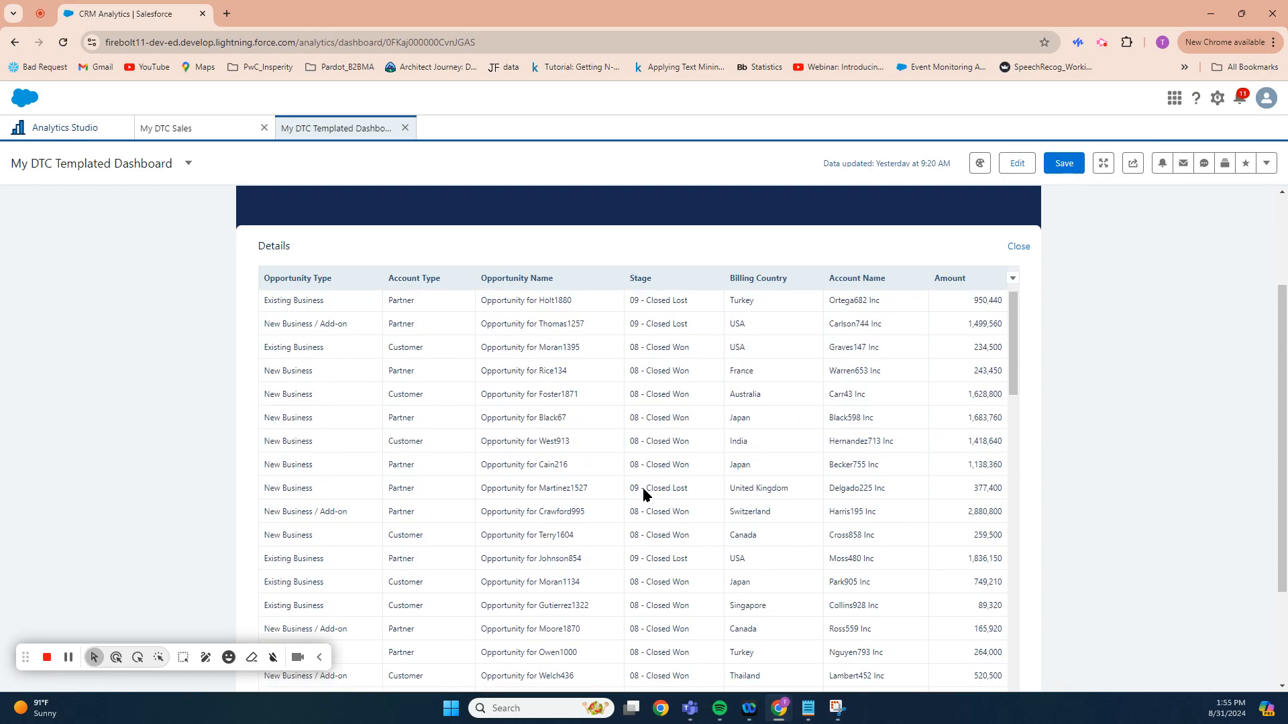
{"action": "left_click", "coordinate": [1018, 247]}
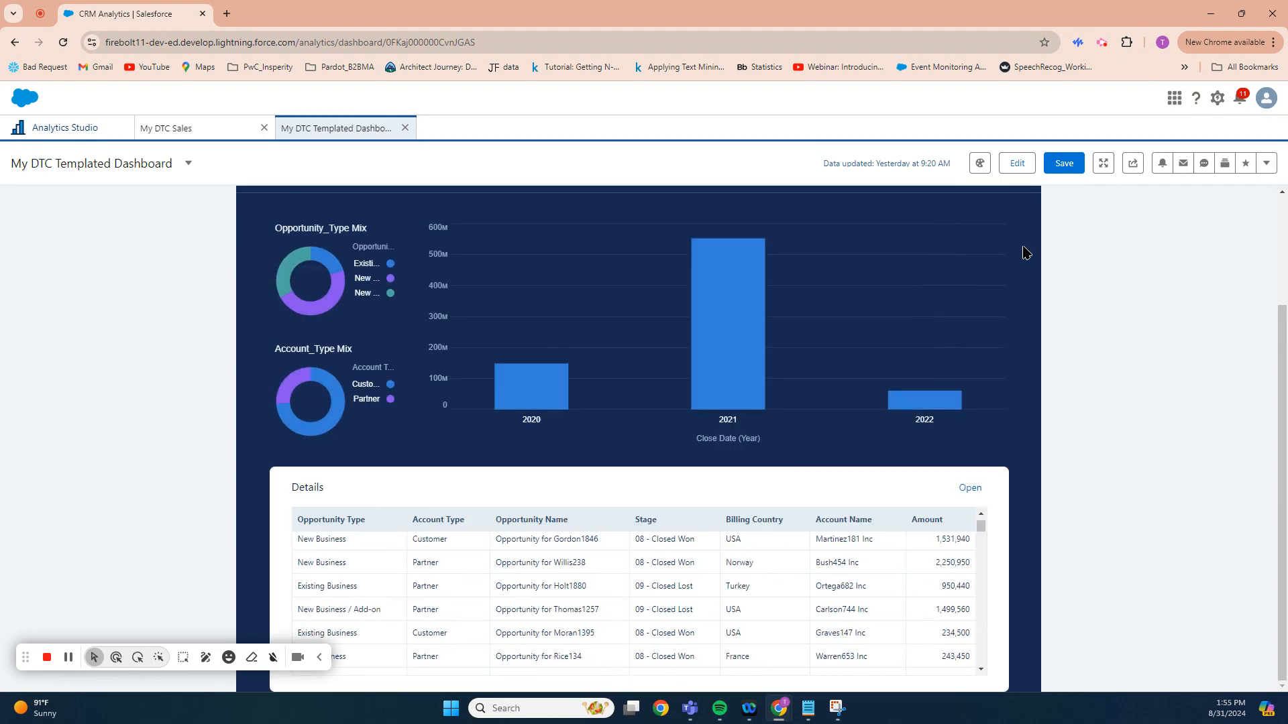
Step: Return the dashboard to edit mode and compare its Default page with the expanded-grid page
{"action": "left_click", "coordinate": [1017, 163]}
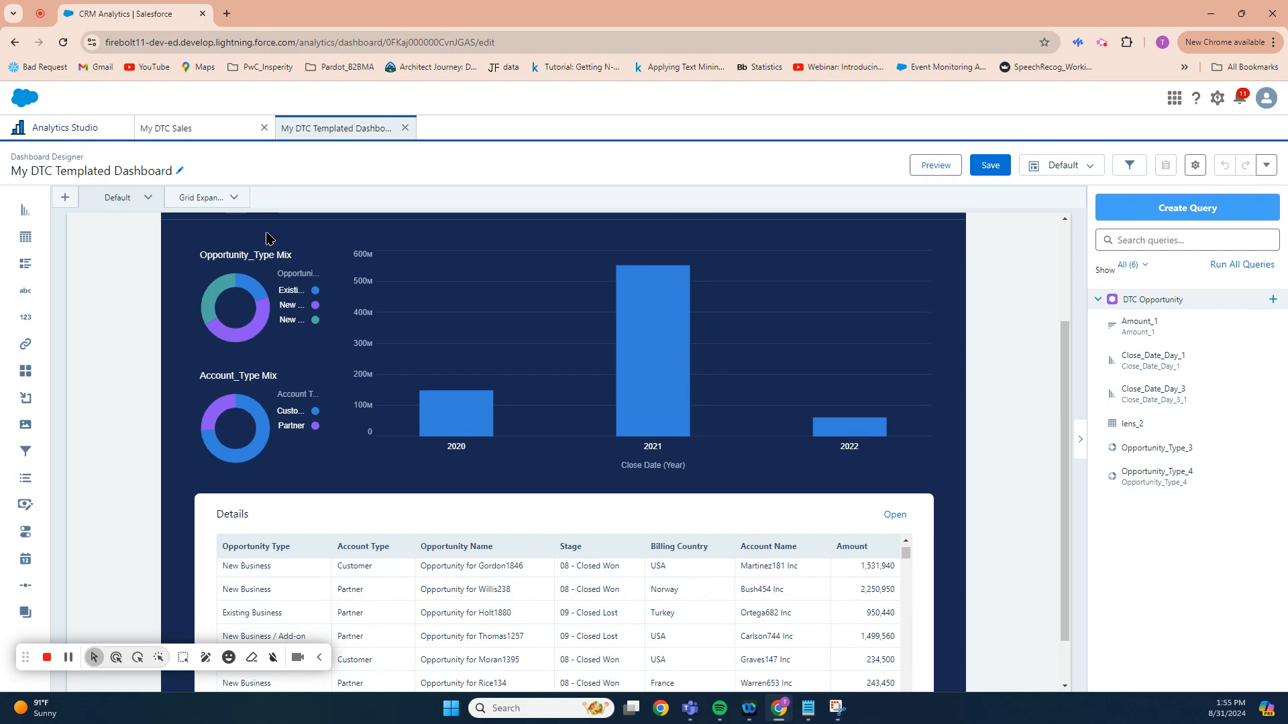
{"action": "left_click", "coordinate": [208, 199]}
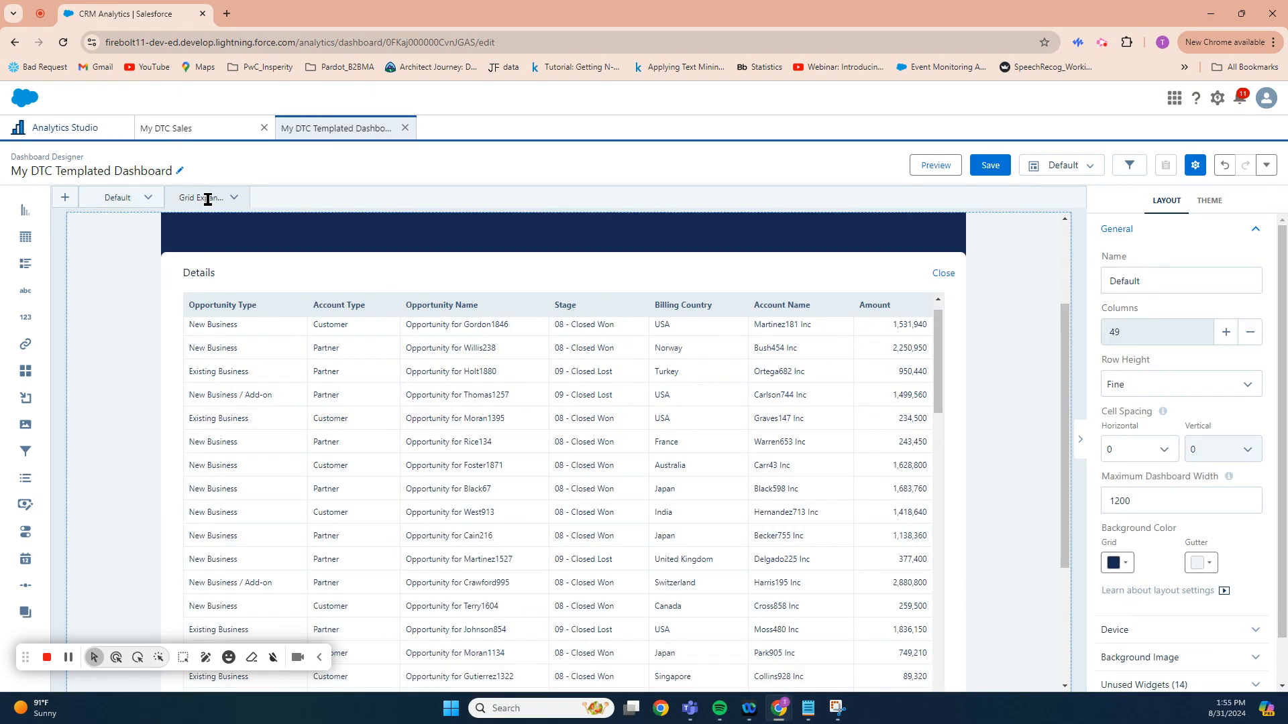
{"action": "left_click", "coordinate": [118, 197]}
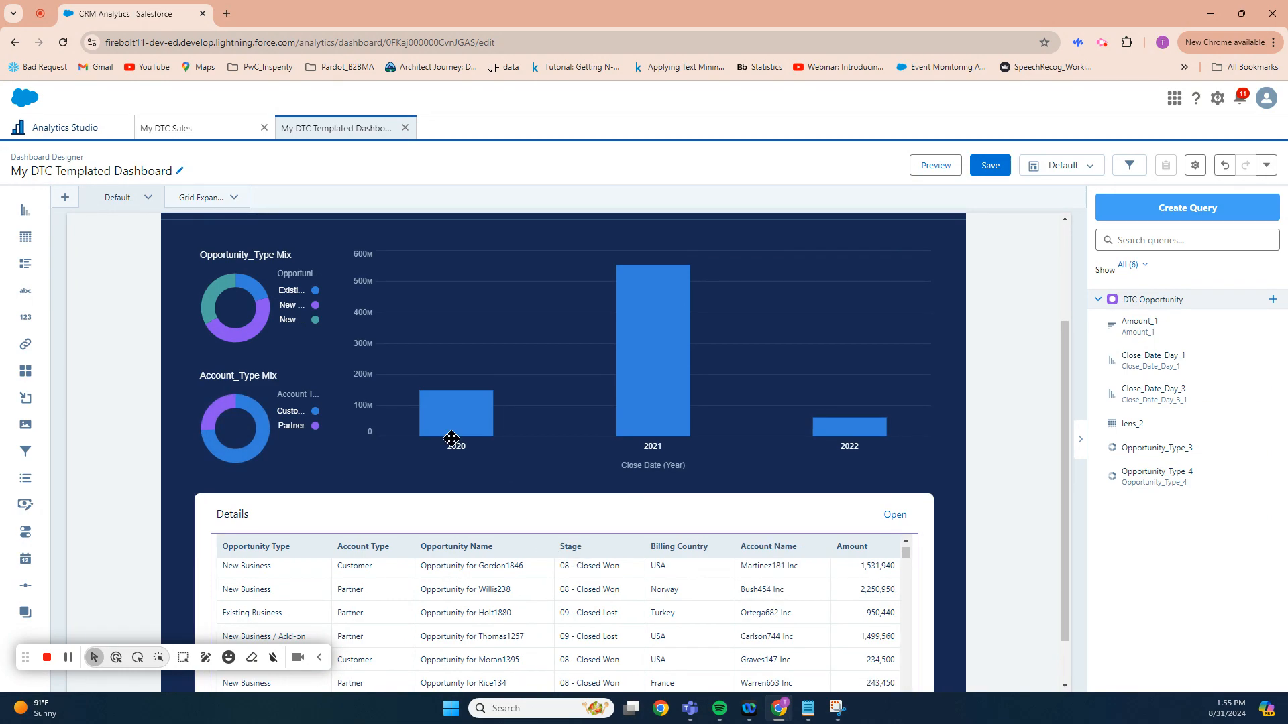
{"action": "left_click", "coordinate": [199, 201]}
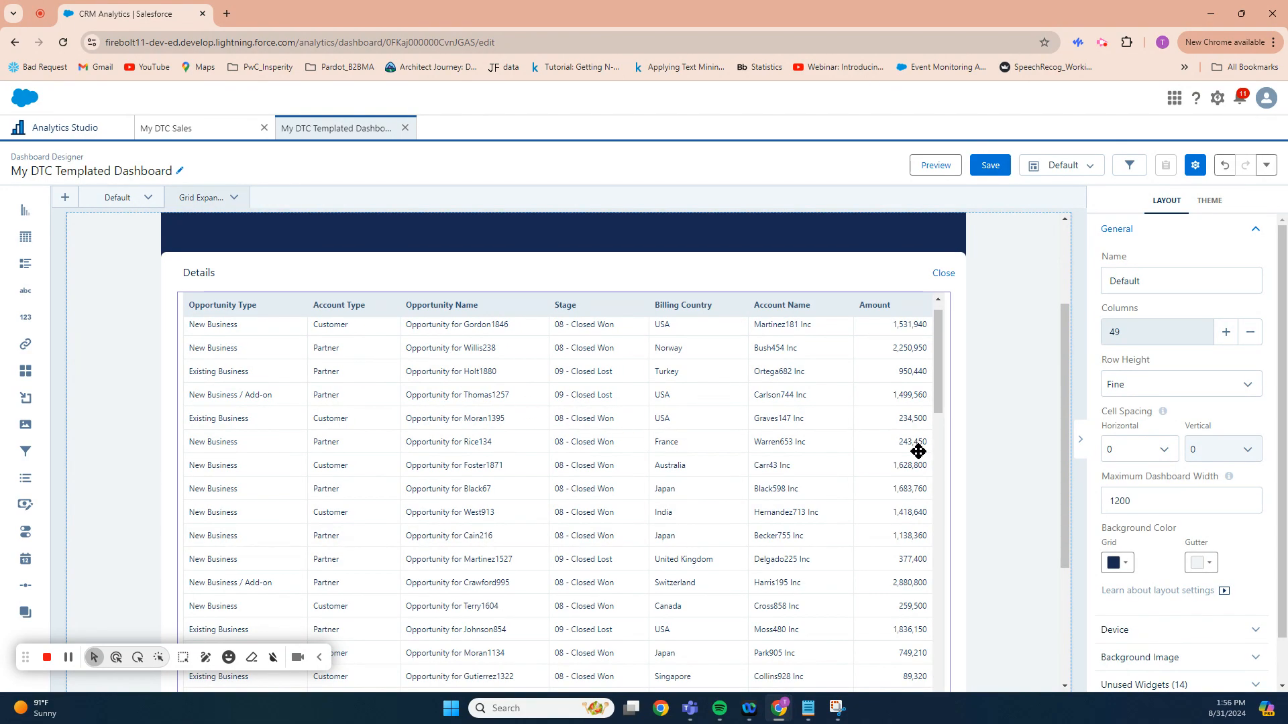
Step: Add a date filter for Close Date at the right end of the Revenue row on the Default page
{"action": "left_click", "coordinate": [108, 197]}
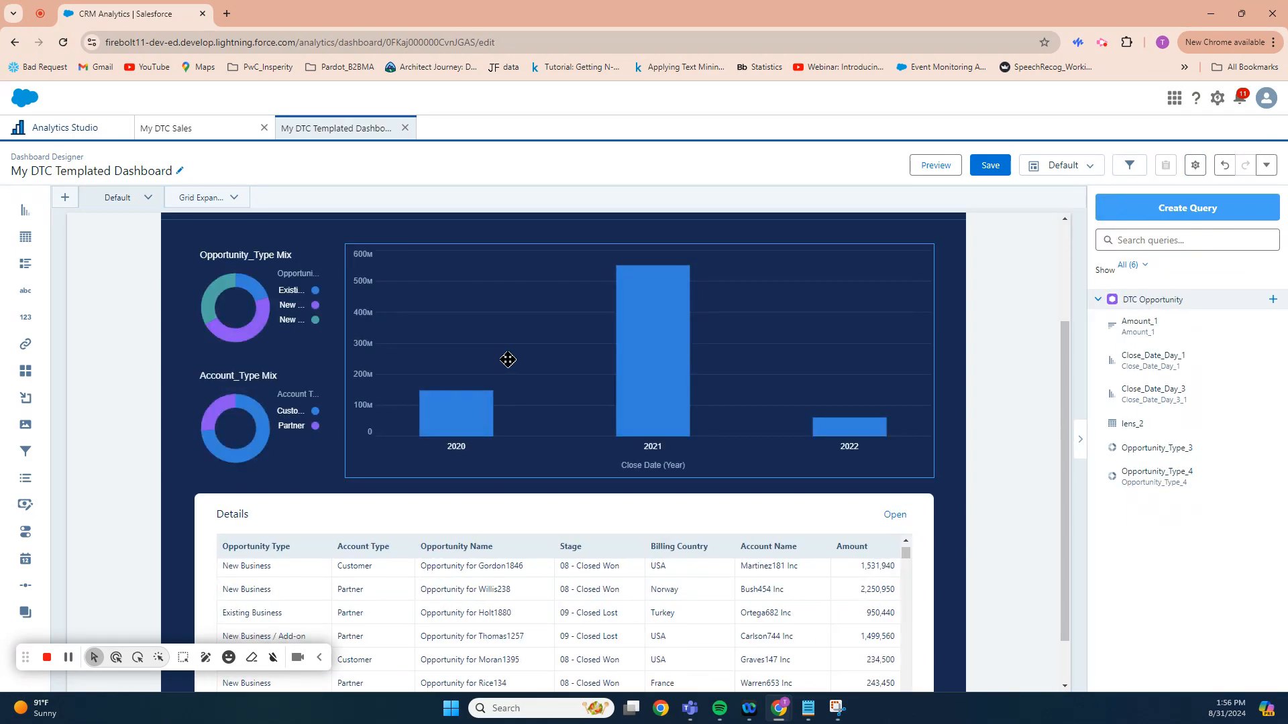
{"action": "scroll", "coordinate": [507, 361], "scroll_direction": "up", "scroll_amount": 3}
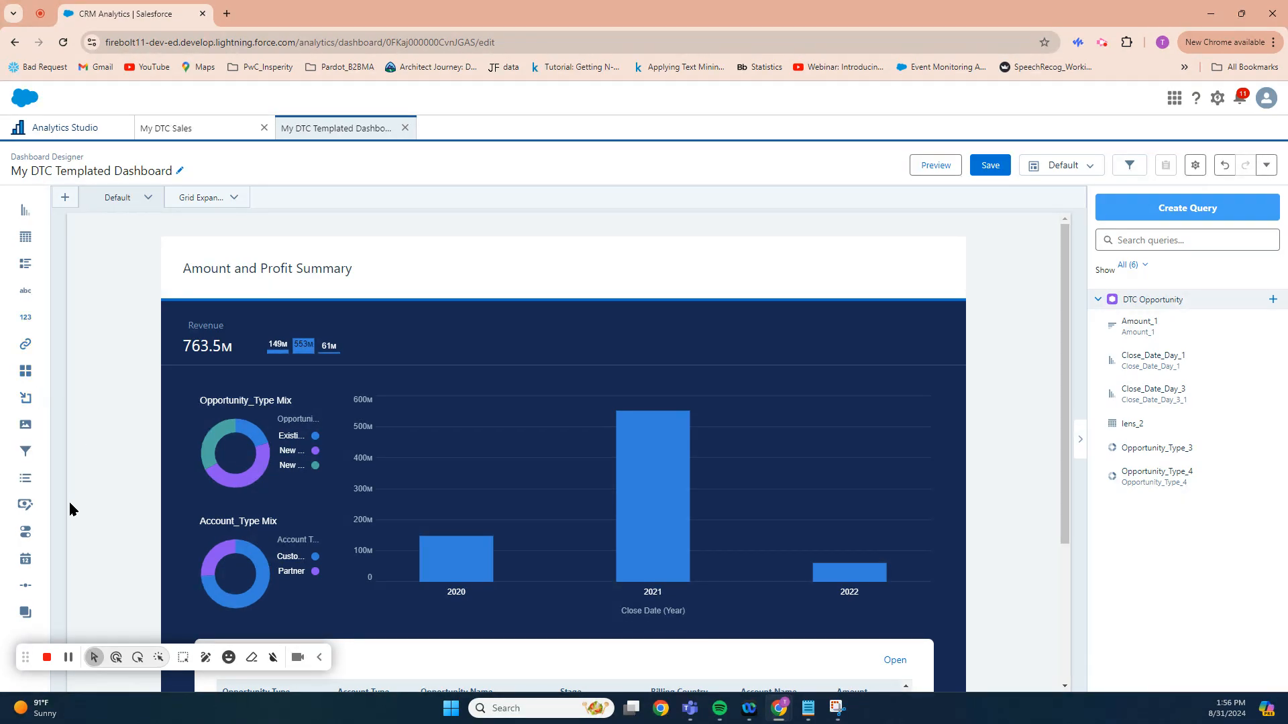
{"action": "left_click_drag", "start_coordinate": [35, 567], "coordinate": [852, 342]}
{"action": "left_click", "coordinate": [865, 342]}
{"action": "left_click", "coordinate": [628, 342]}
{"action": "left_click", "coordinate": [647, 532]}
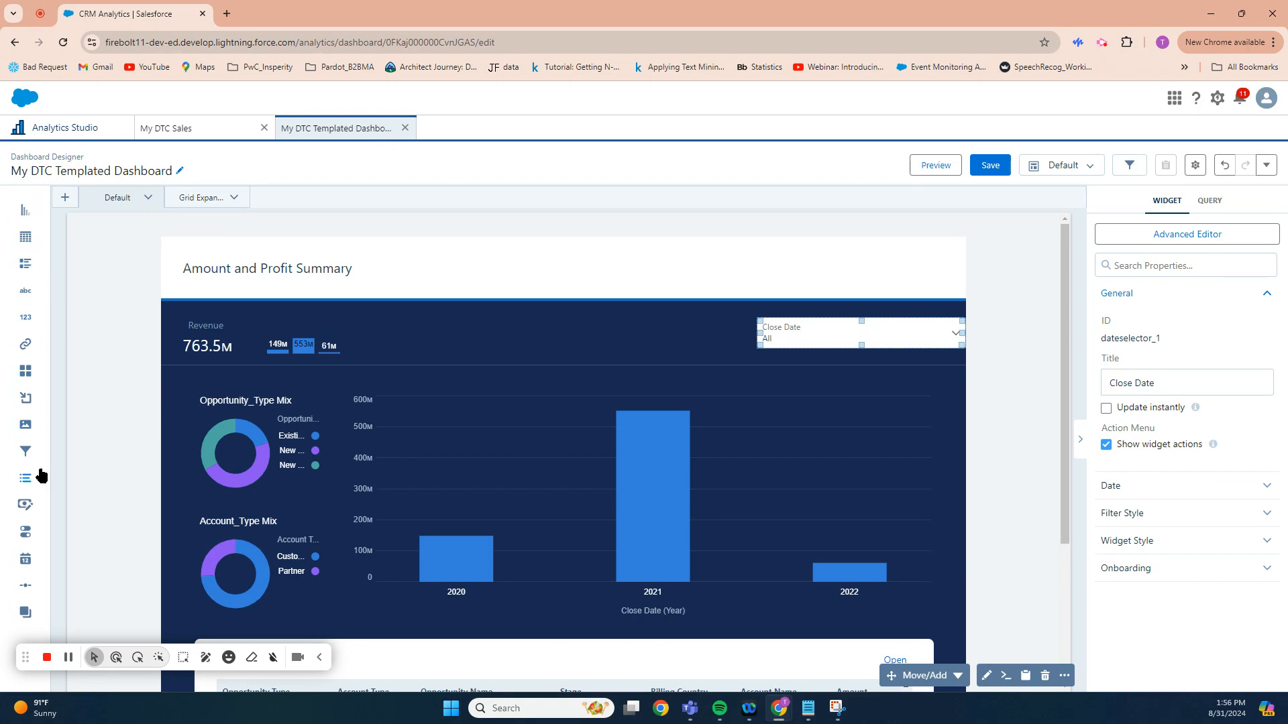
Step: Add a list filter for Opportunity Owner directly left of the Close Date filter
{"action": "left_click_drag", "start_coordinate": [25, 478], "coordinate": [614, 337]}
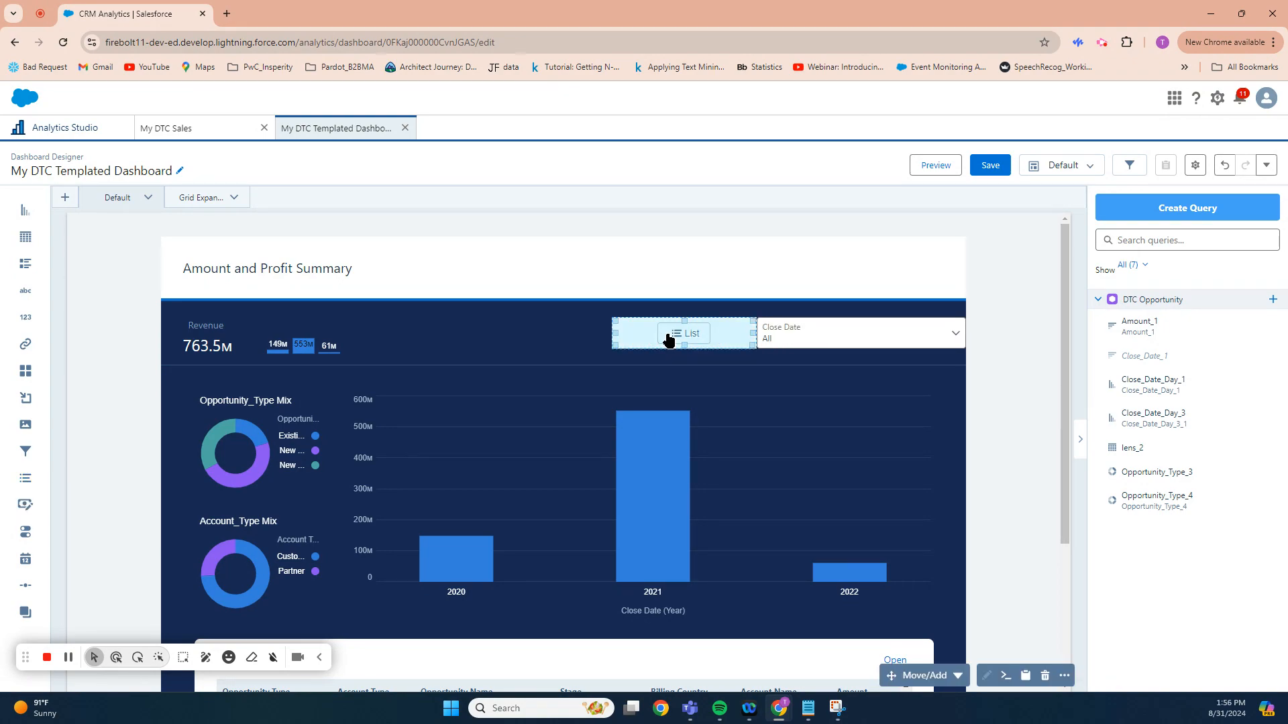
{"action": "left_click", "coordinate": [669, 337]}
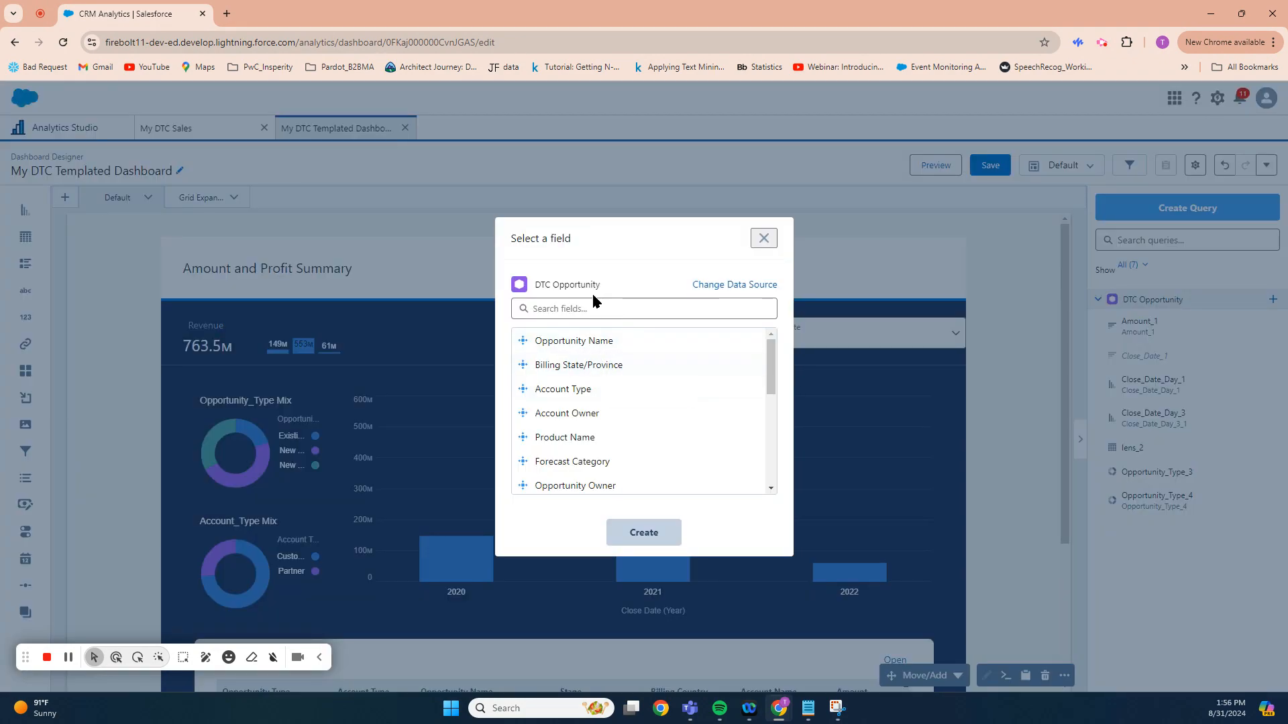
{"action": "left_click", "coordinate": [624, 485]}
{"action": "left_click", "coordinate": [697, 534]}
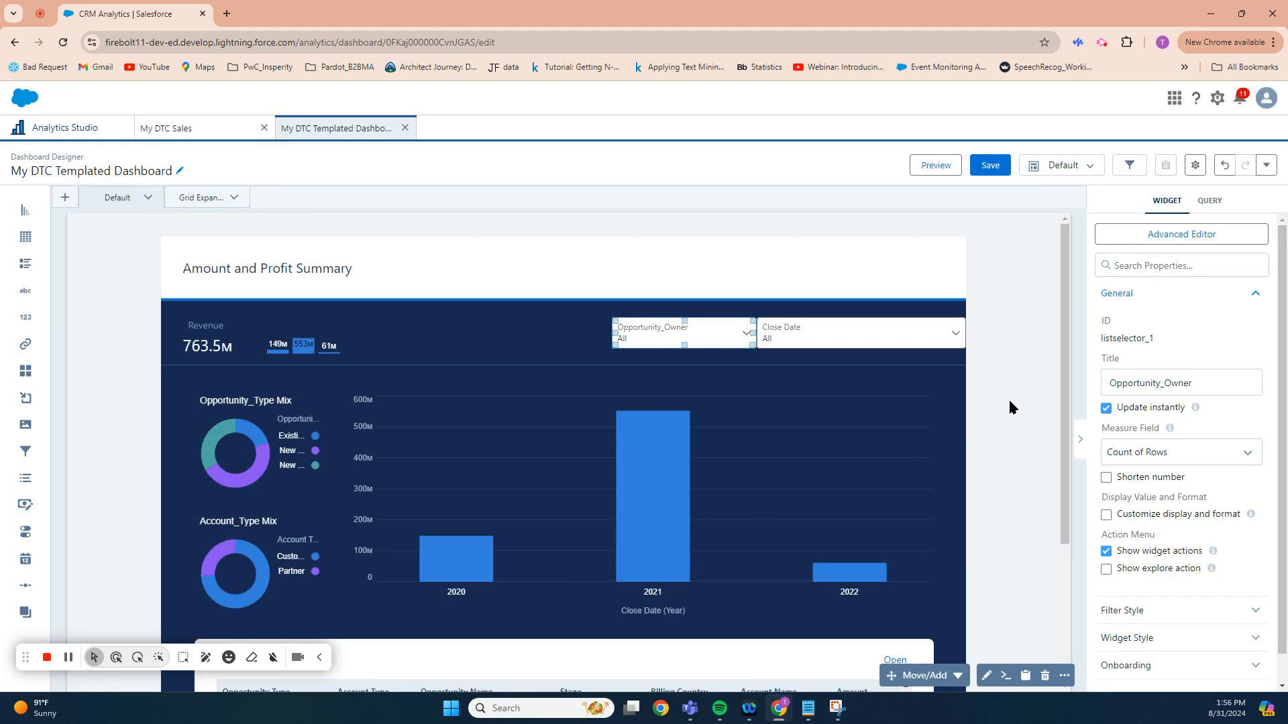
{"action": "left_click", "coordinate": [1010, 402]}
Step: Preview the dashboard, filter by the first listed opportunity owner and the 2021 bar, and check how the Revenue figure responds
{"action": "left_click", "coordinate": [938, 168]}
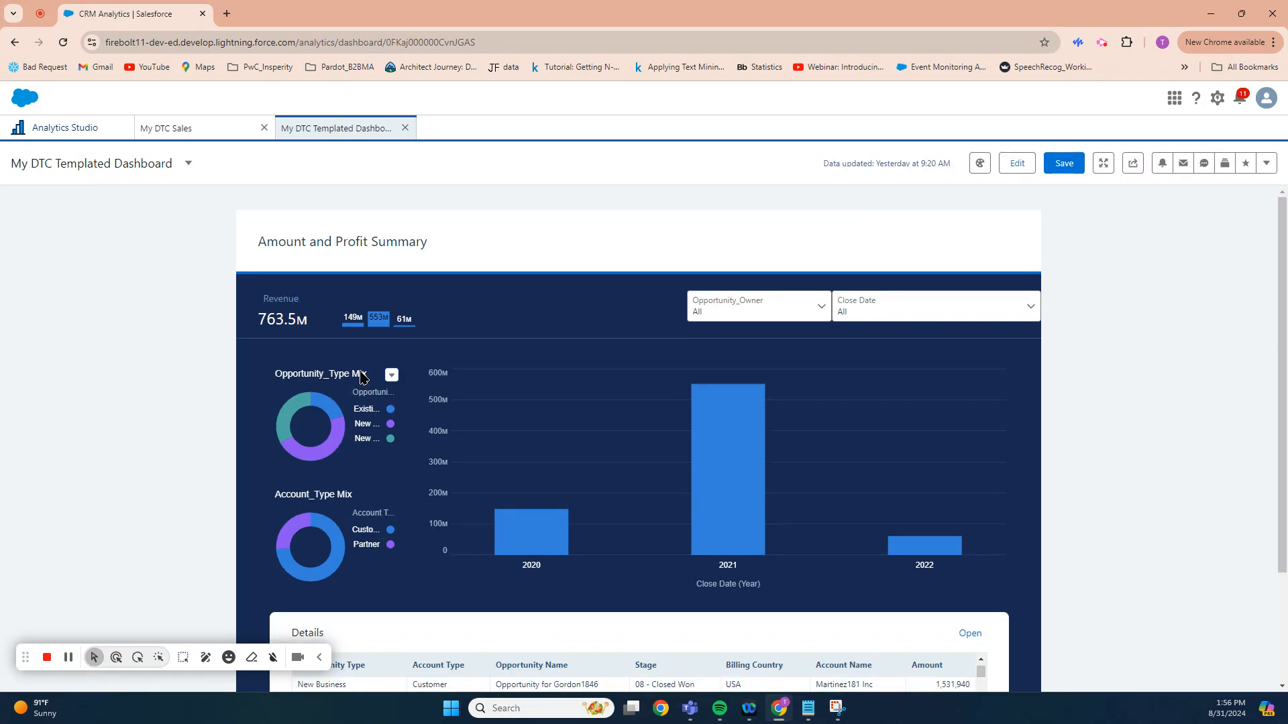
{"action": "left_click", "coordinate": [723, 312]}
{"action": "left_click", "coordinate": [750, 399]}
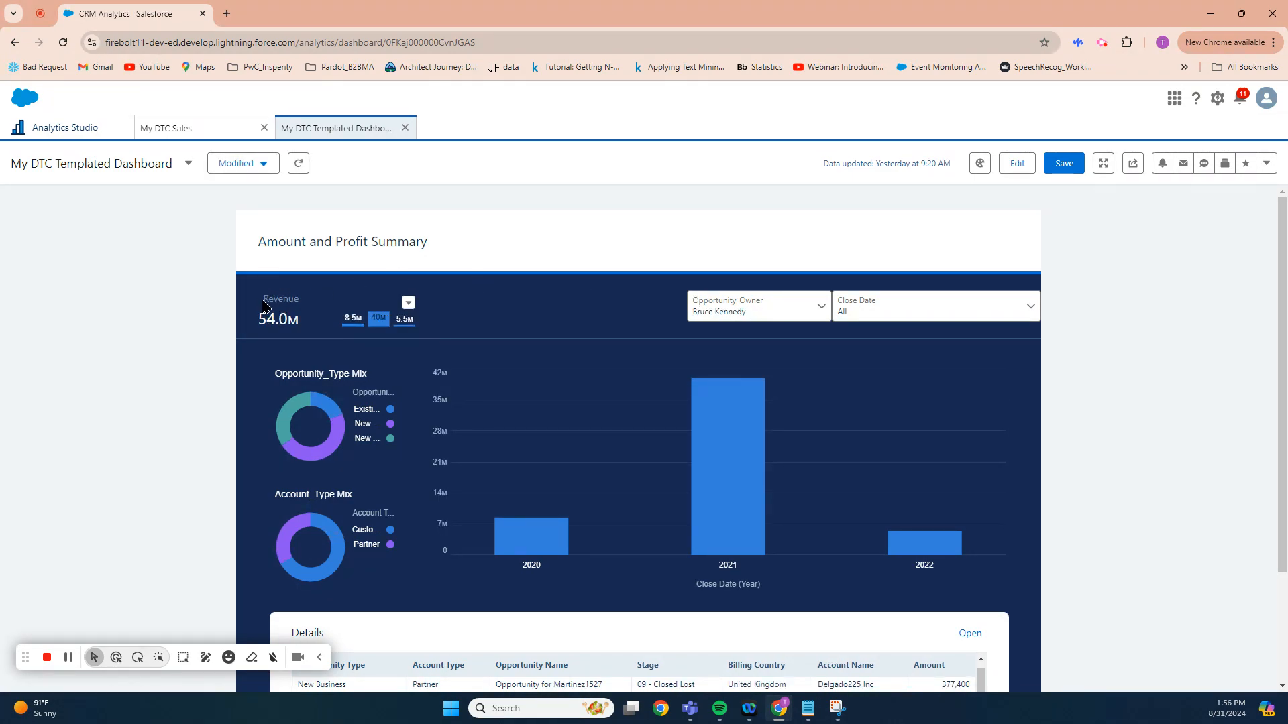
{"action": "left_click_drag", "start_coordinate": [263, 300], "coordinate": [303, 305]}
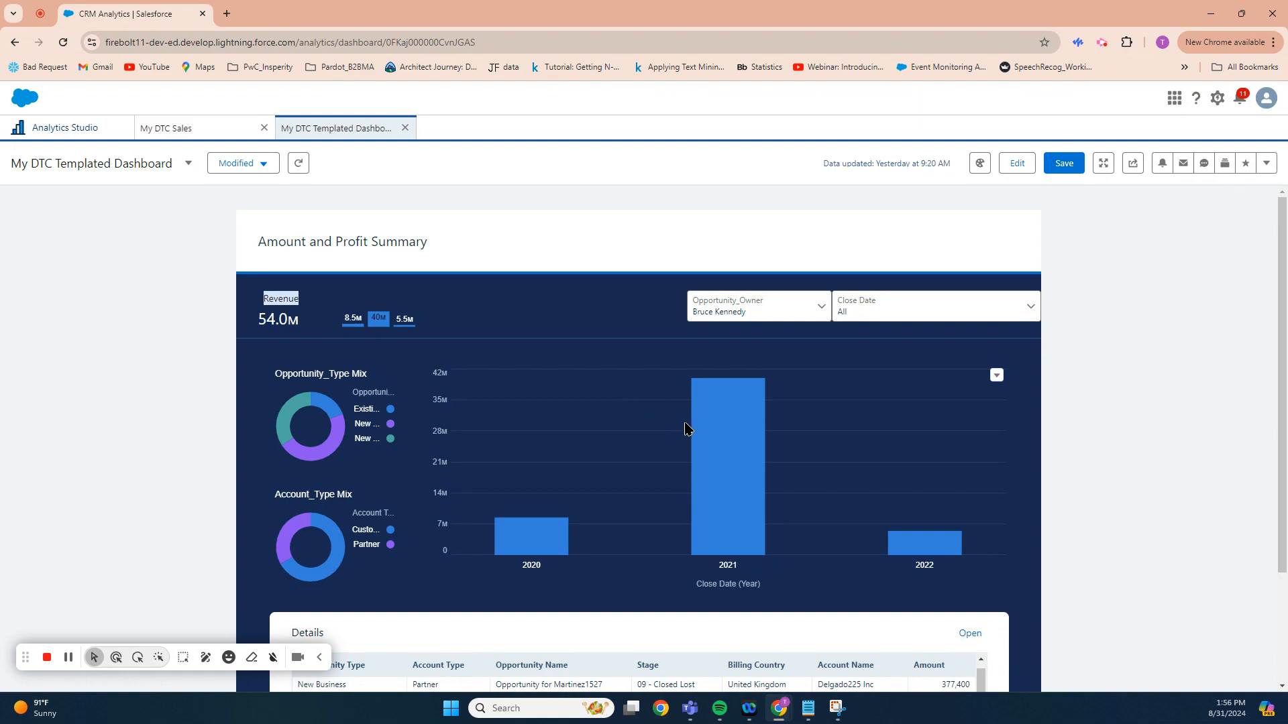
{"action": "left_click", "coordinate": [721, 444]}
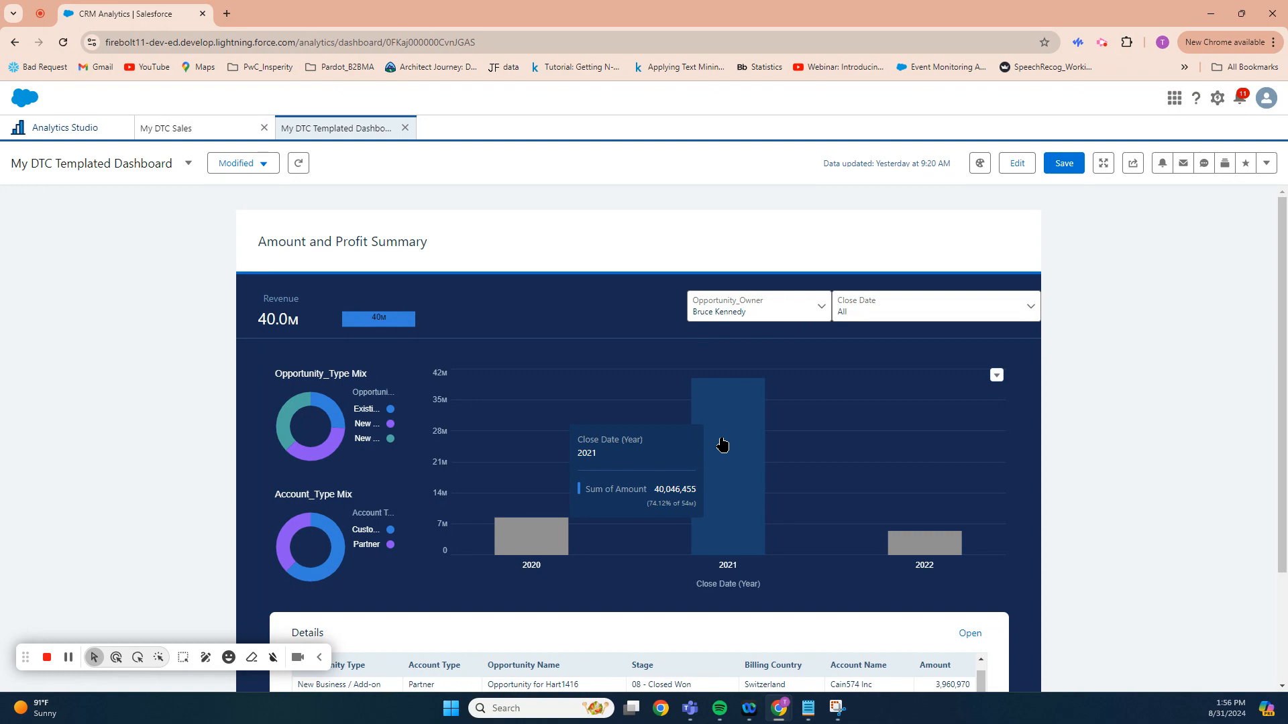
{"action": "left_click_drag", "start_coordinate": [261, 297], "coordinate": [305, 299]}
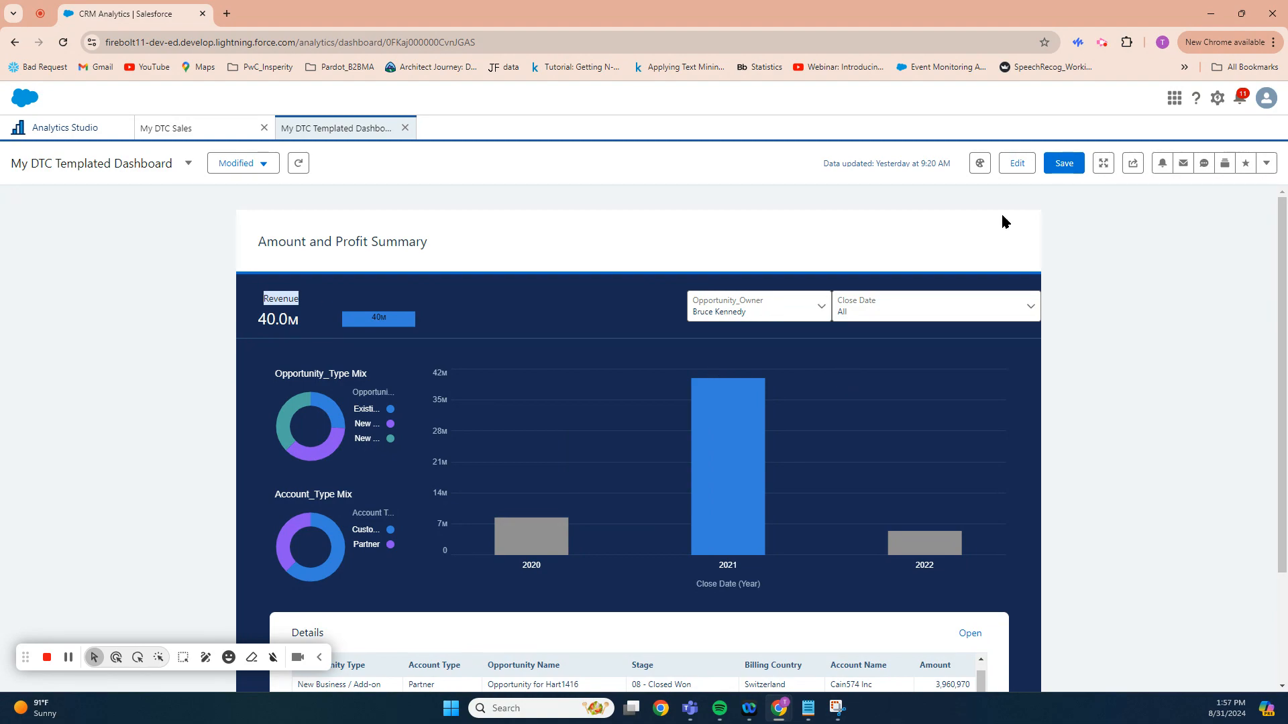
Step: Return to edit mode and set the Revenue number's query faceting to Exclude, choosing Opportunity_Owner_1 and Close_Date_1
{"action": "left_click", "coordinate": [1015, 166]}
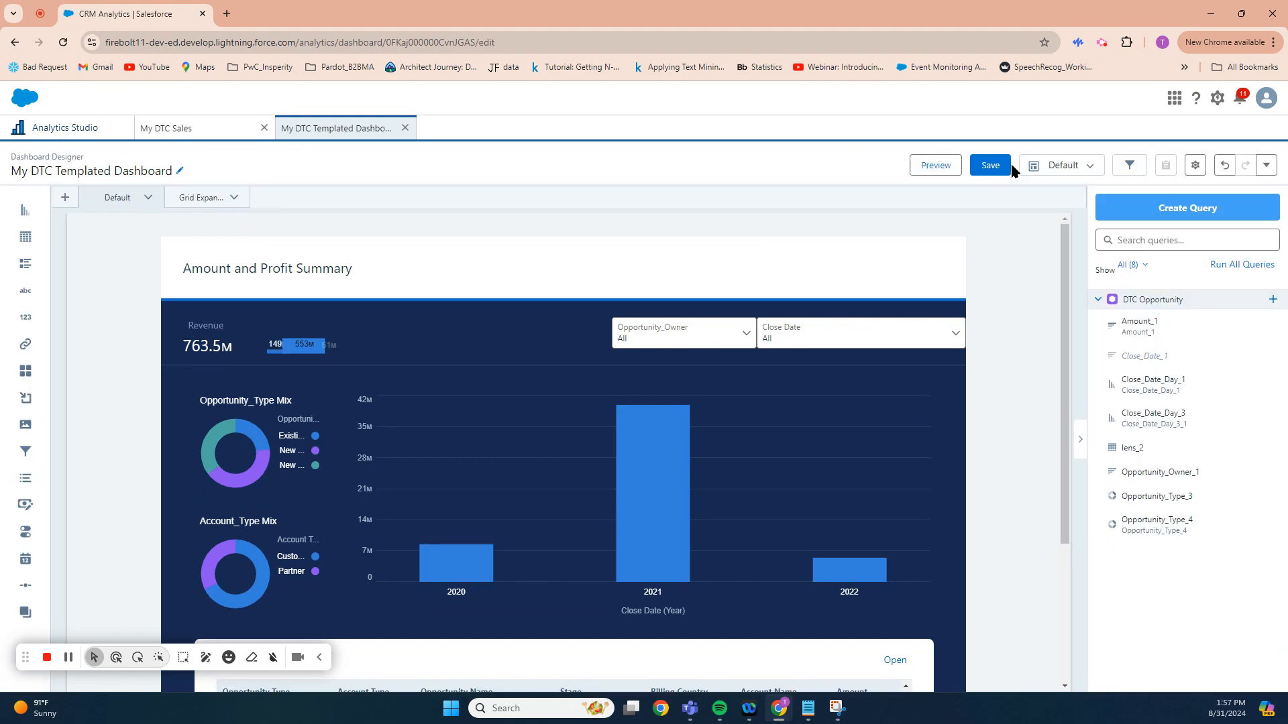
{"action": "left_click", "coordinate": [205, 346]}
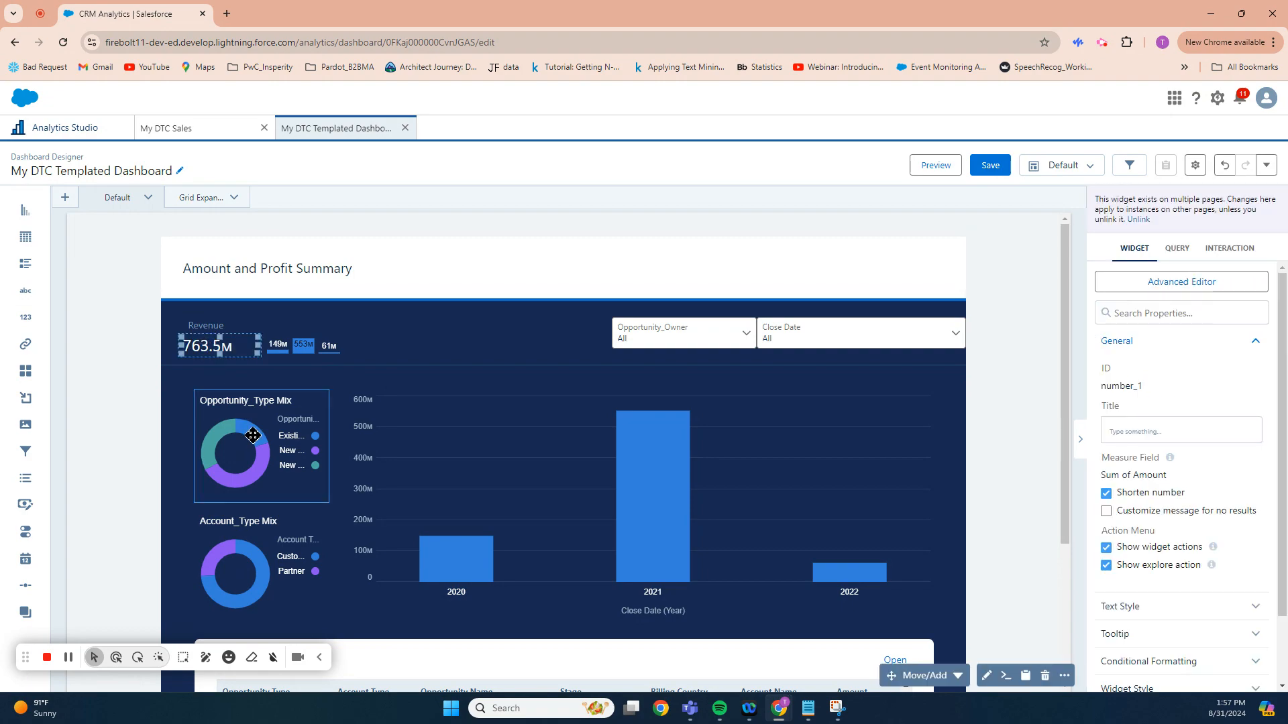
{"action": "left_click", "coordinate": [1174, 249]}
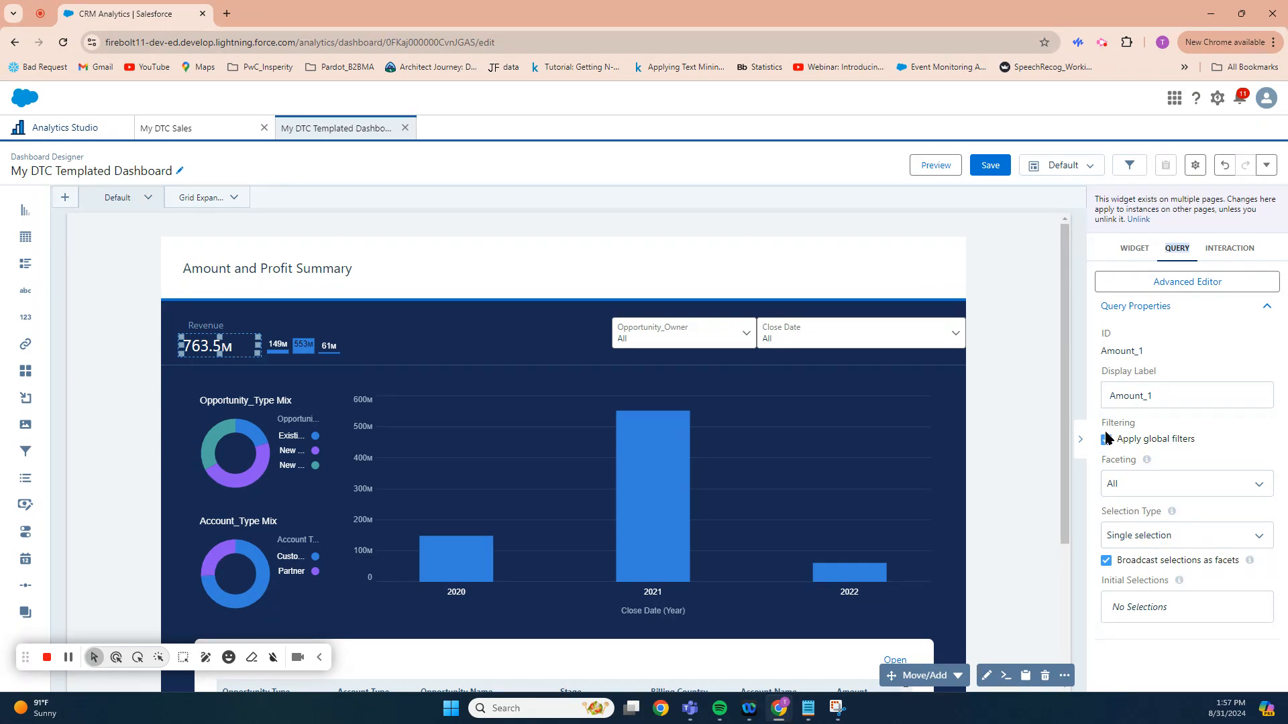
{"action": "left_click", "coordinate": [1120, 482]}
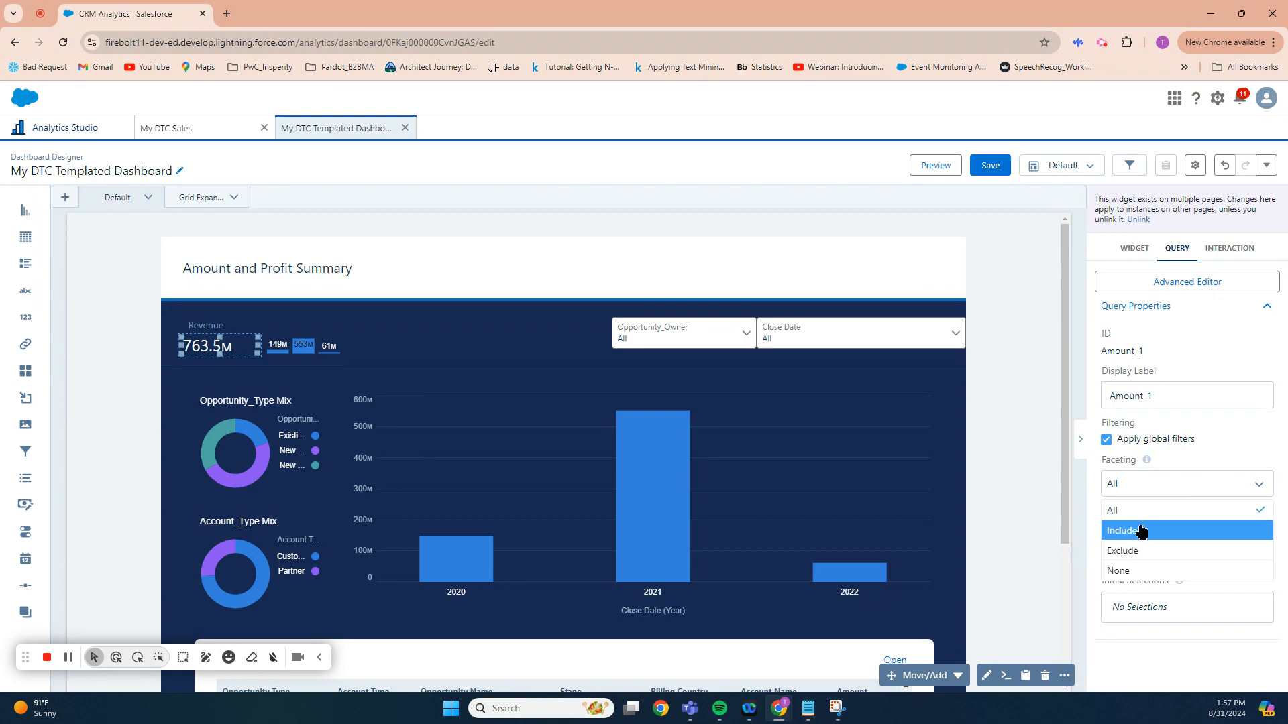
{"action": "left_click", "coordinate": [1143, 551]}
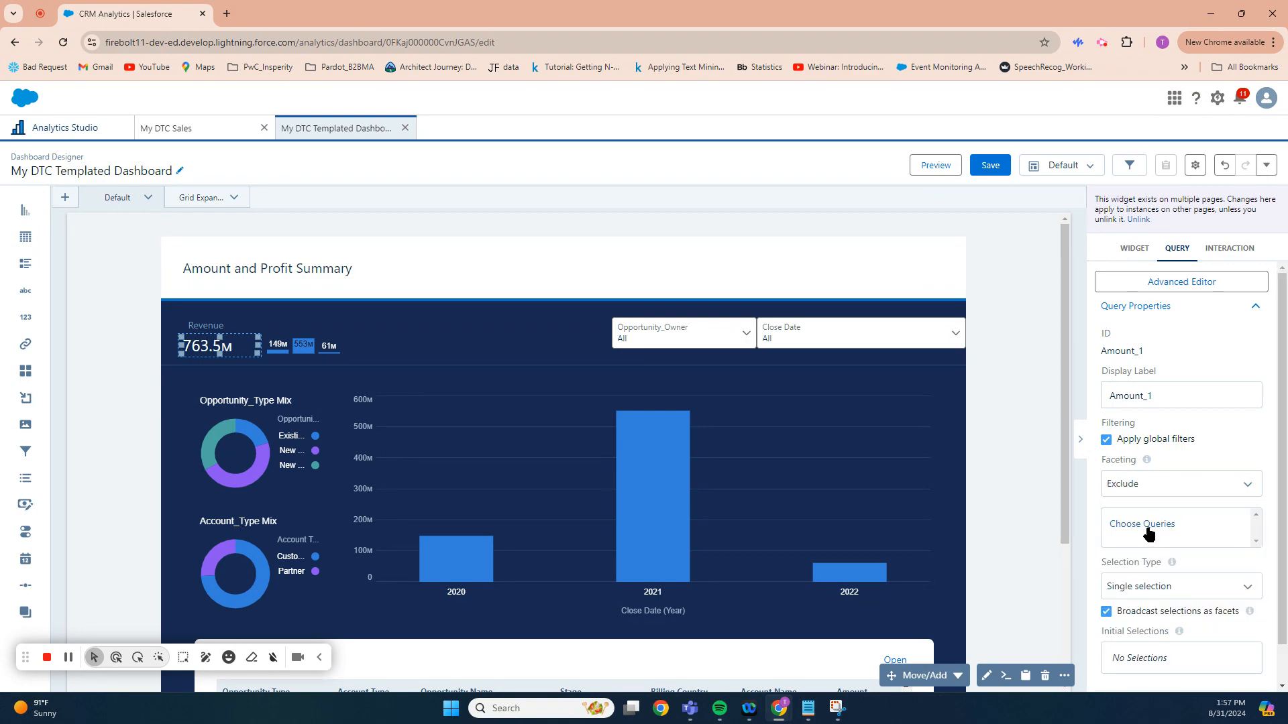
{"action": "left_click", "coordinate": [1148, 530]}
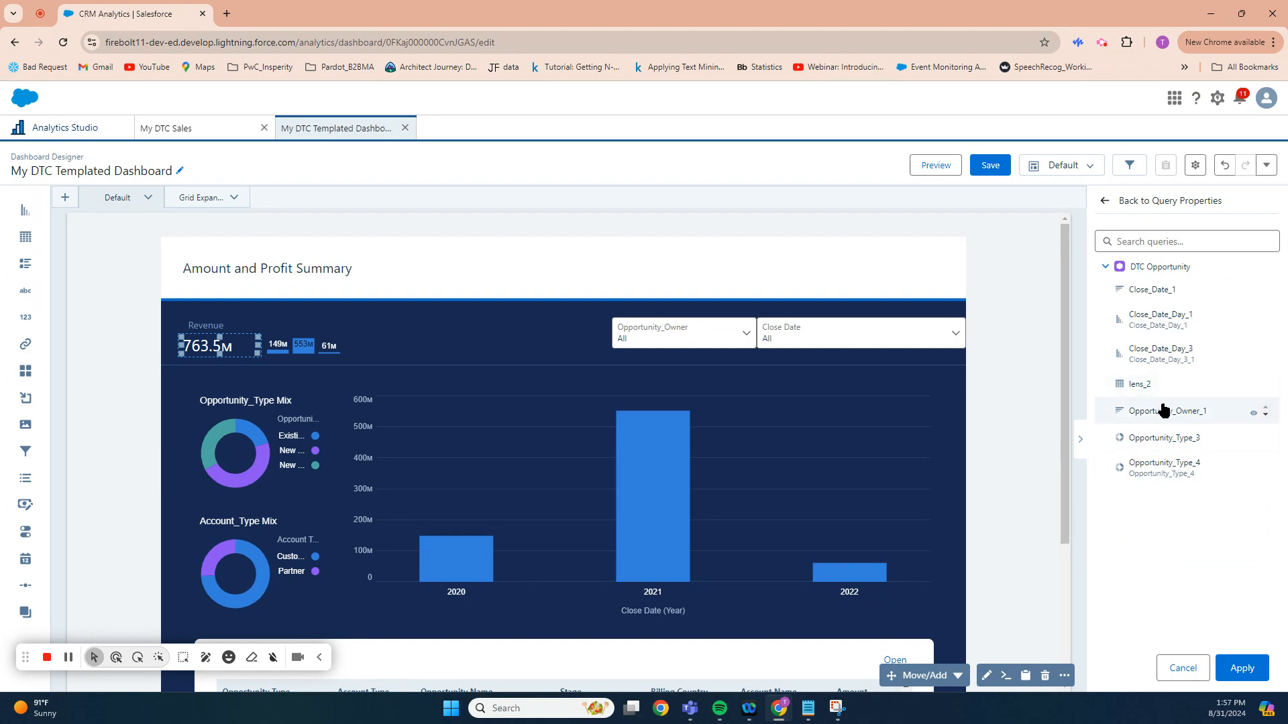
{"action": "left_click", "coordinate": [1163, 410]}
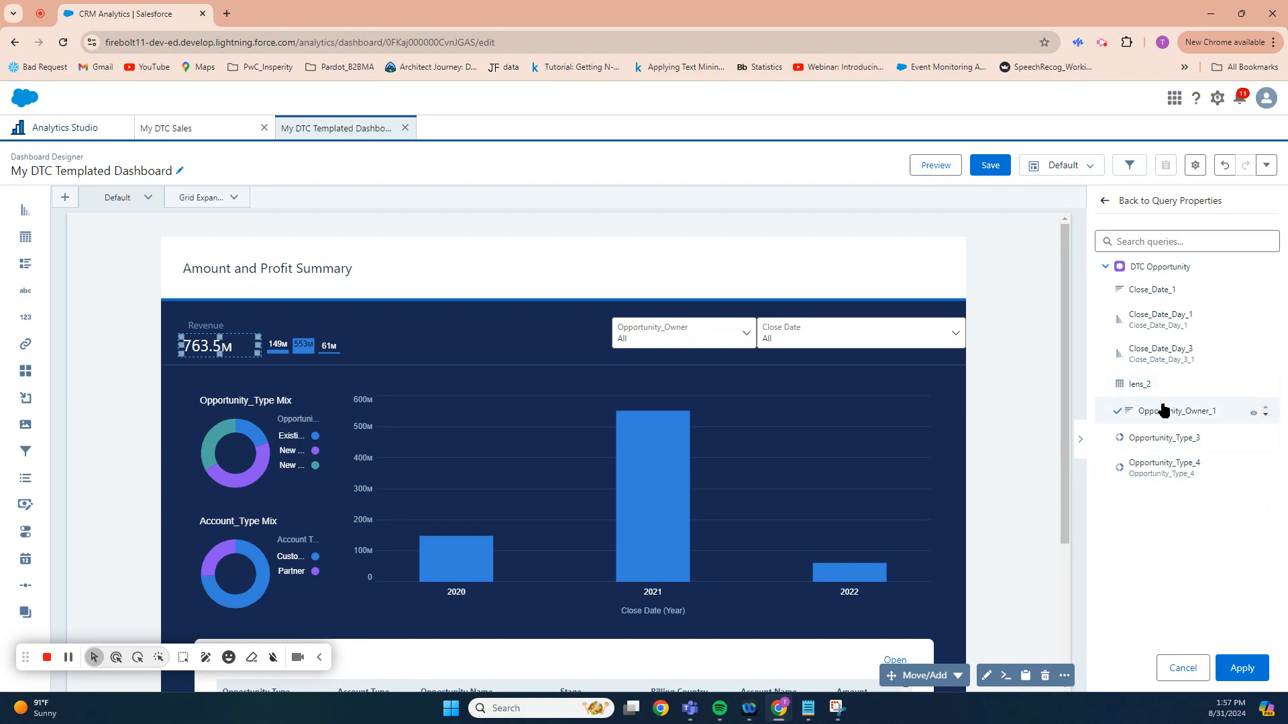
{"action": "left_click", "coordinate": [1147, 293]}
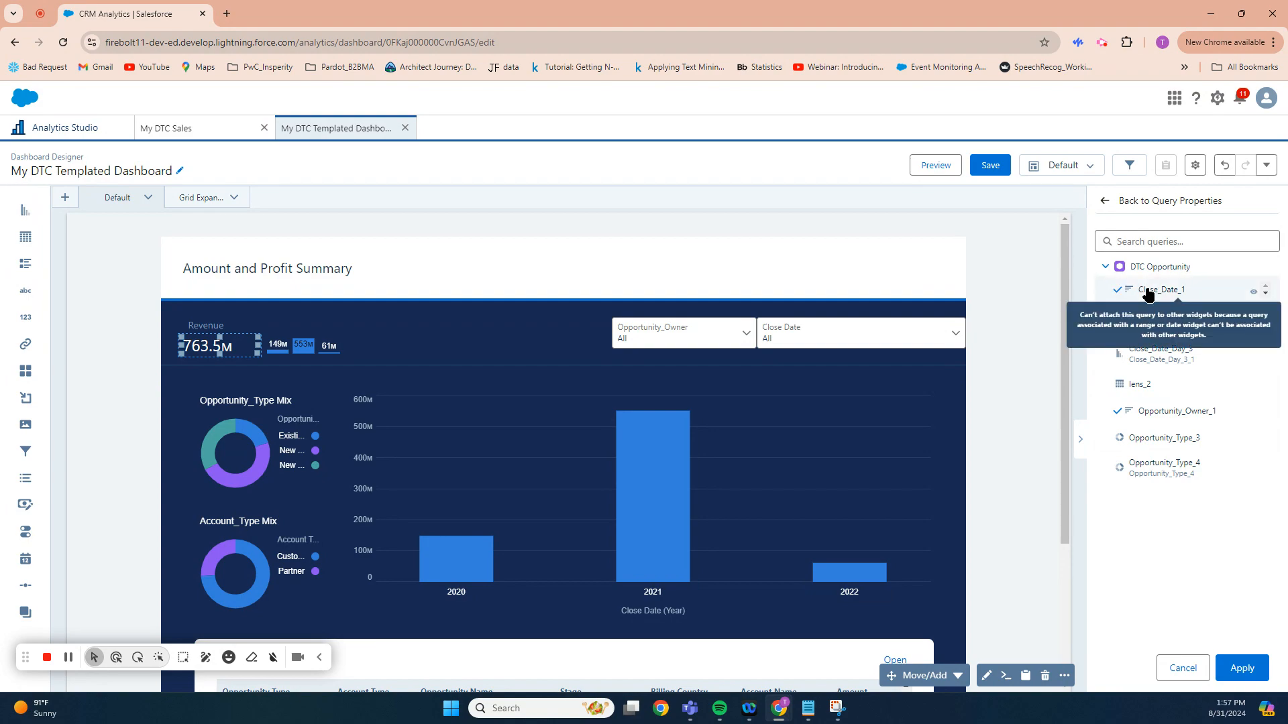
{"action": "left_click", "coordinate": [1242, 668]}
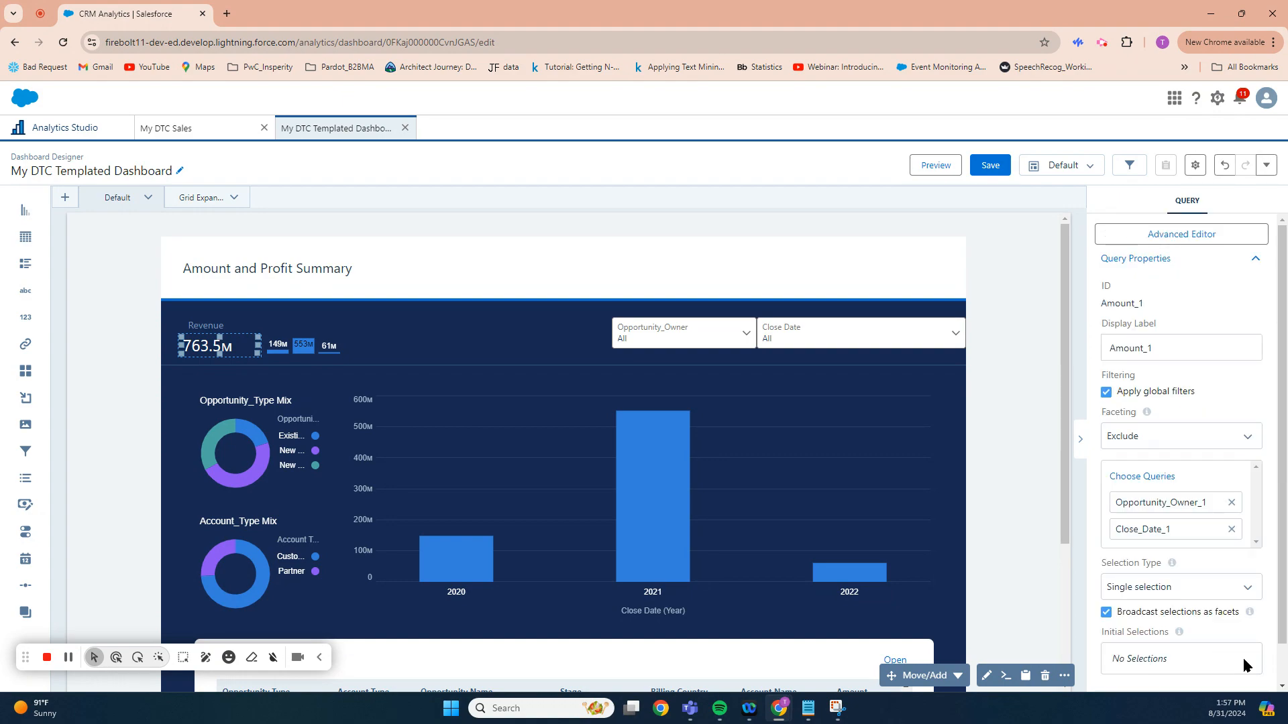
Step: Preview the dashboard with the second listed opportunity owner and Current Fiscal Year as filters to test the Revenue number's faceting
{"action": "left_click", "coordinate": [936, 163]}
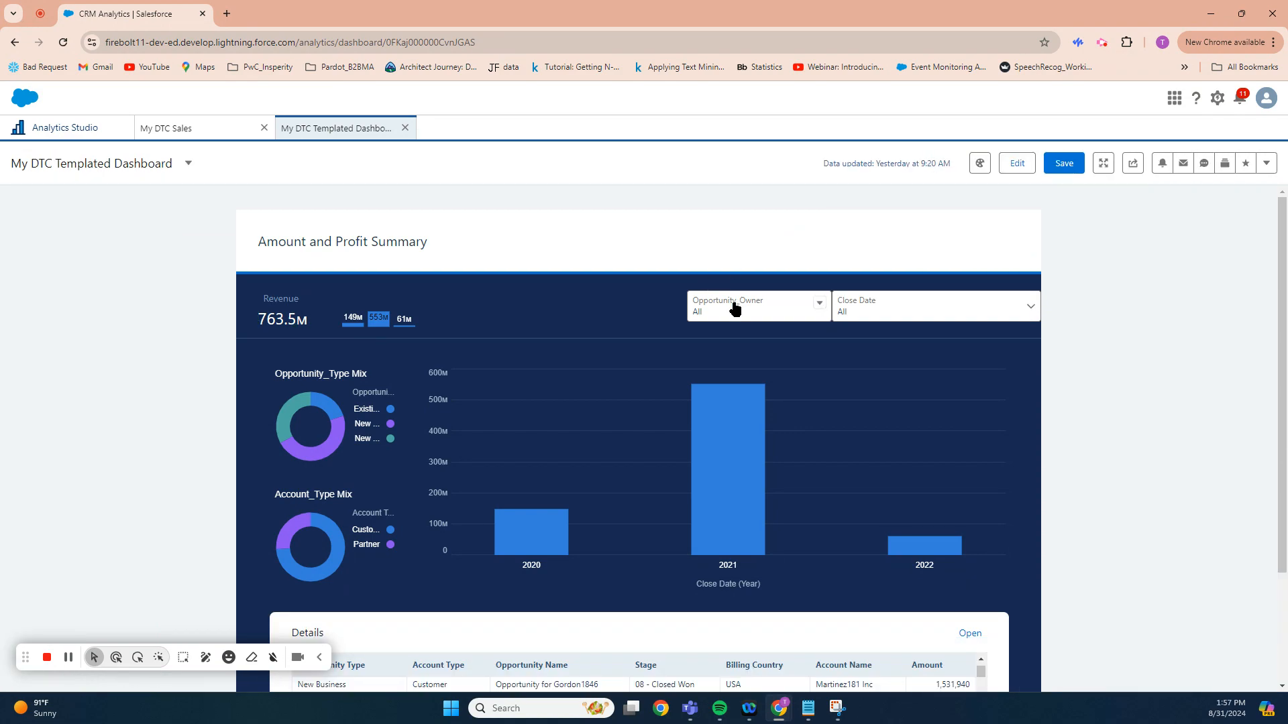
{"action": "left_click", "coordinate": [734, 308]}
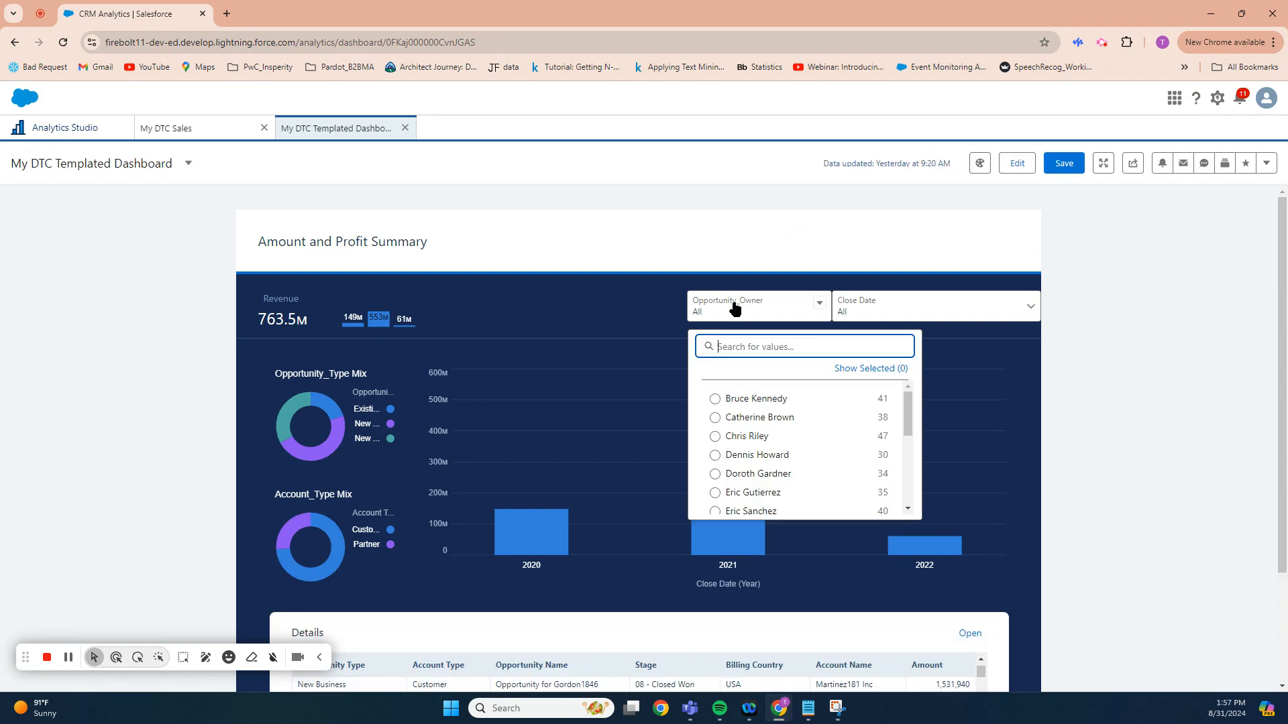
{"action": "left_click", "coordinate": [731, 420]}
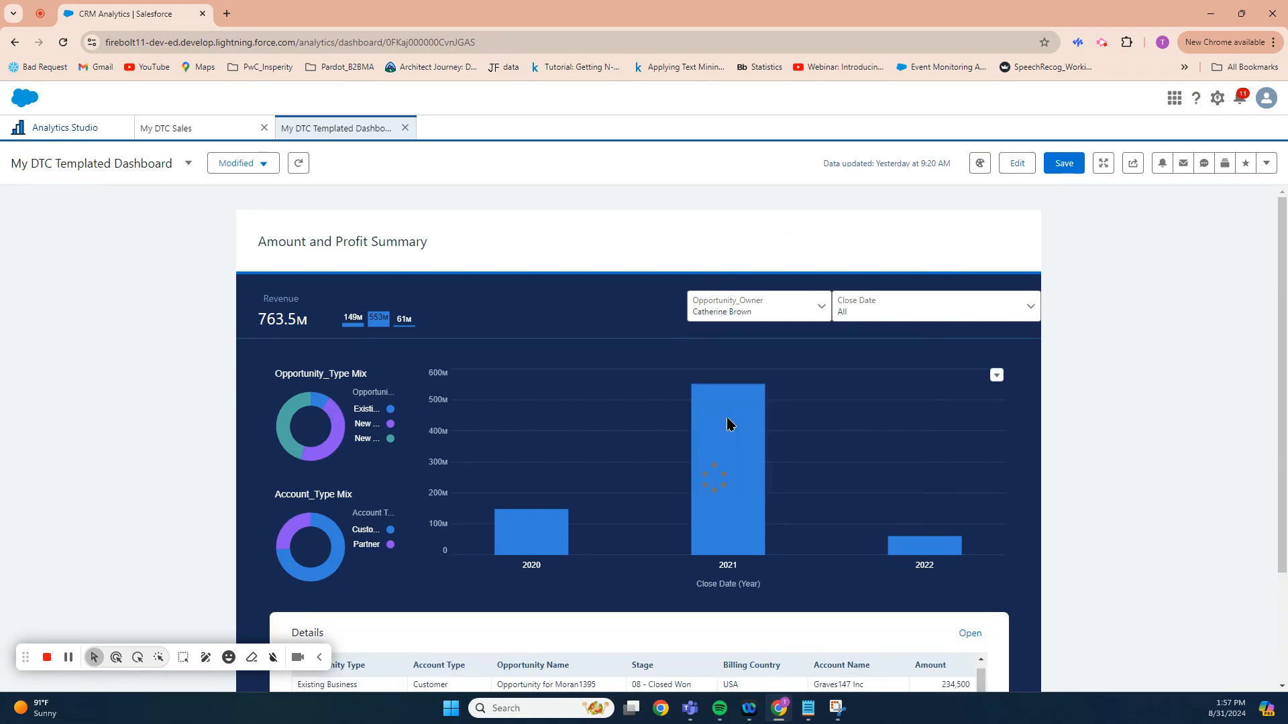
{"action": "left_click", "coordinate": [874, 310]}
{"action": "left_click", "coordinate": [900, 434]}
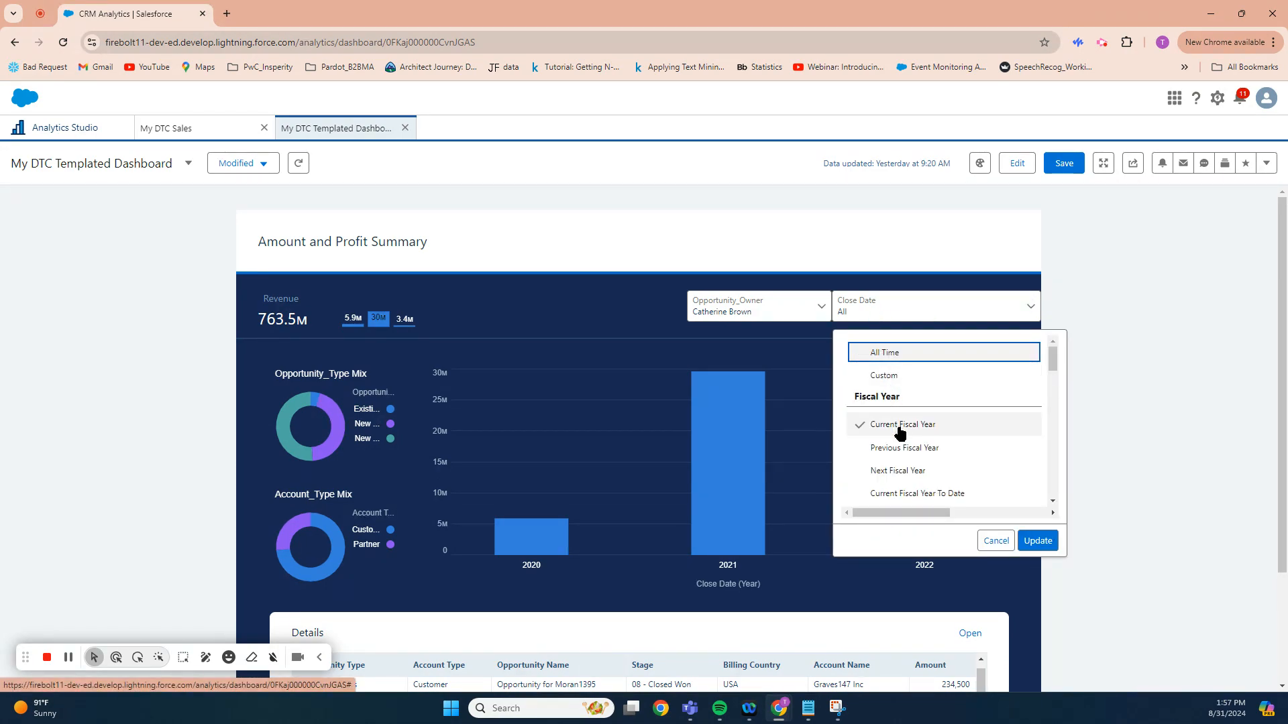
{"action": "left_click", "coordinate": [1037, 540]}
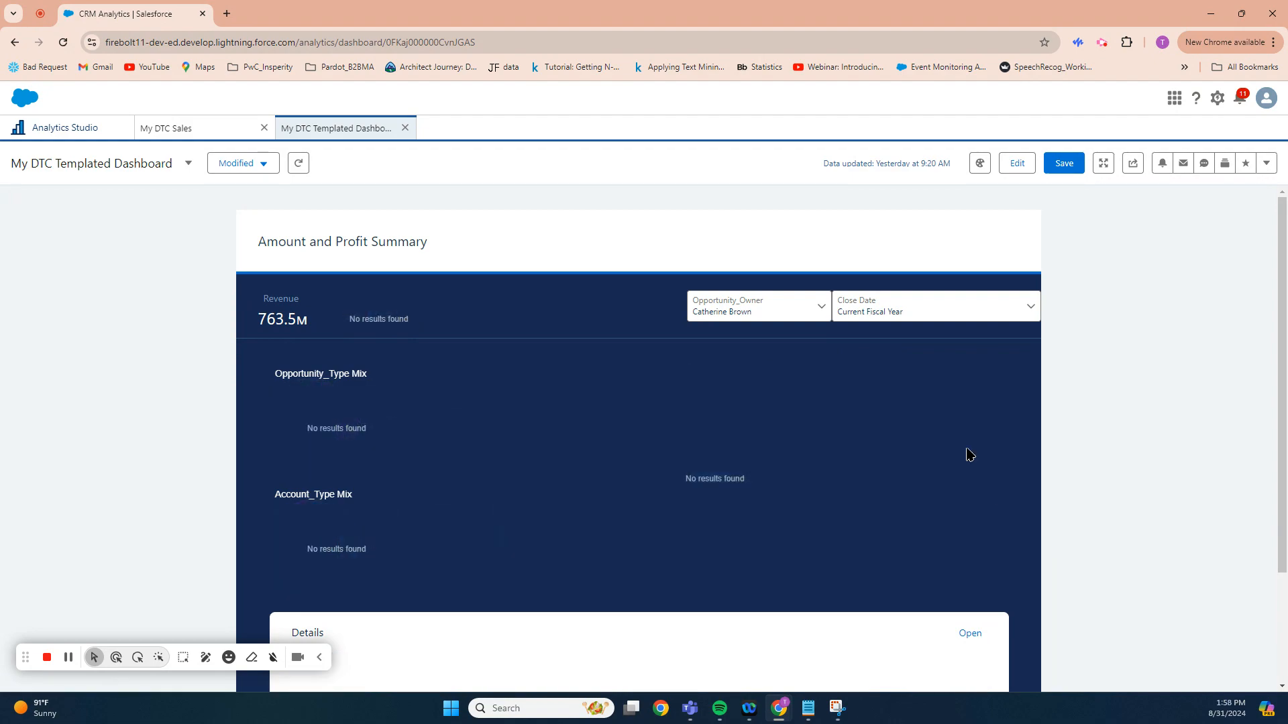
Step: Review the options in the Close Date and Opportunity Owner filters, and reset the dashboard to its initial selections
{"action": "left_click", "coordinate": [879, 303]}
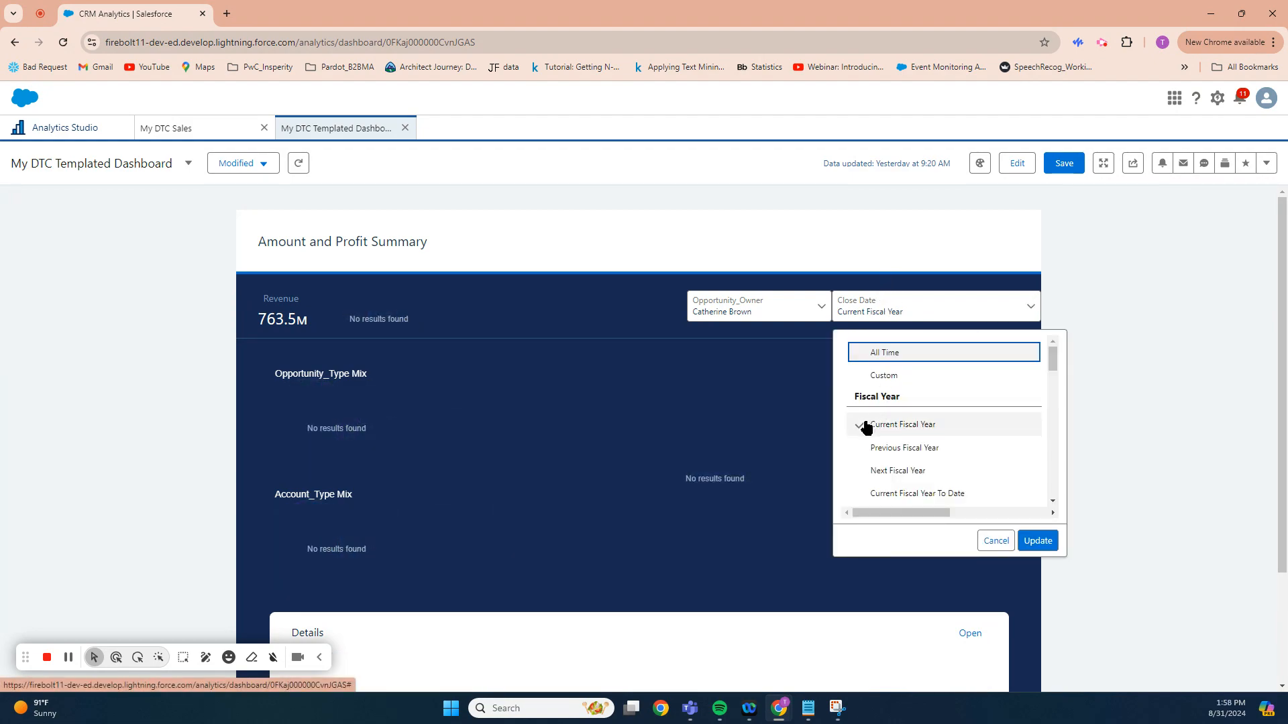
{"action": "left_click", "coordinate": [748, 316]}
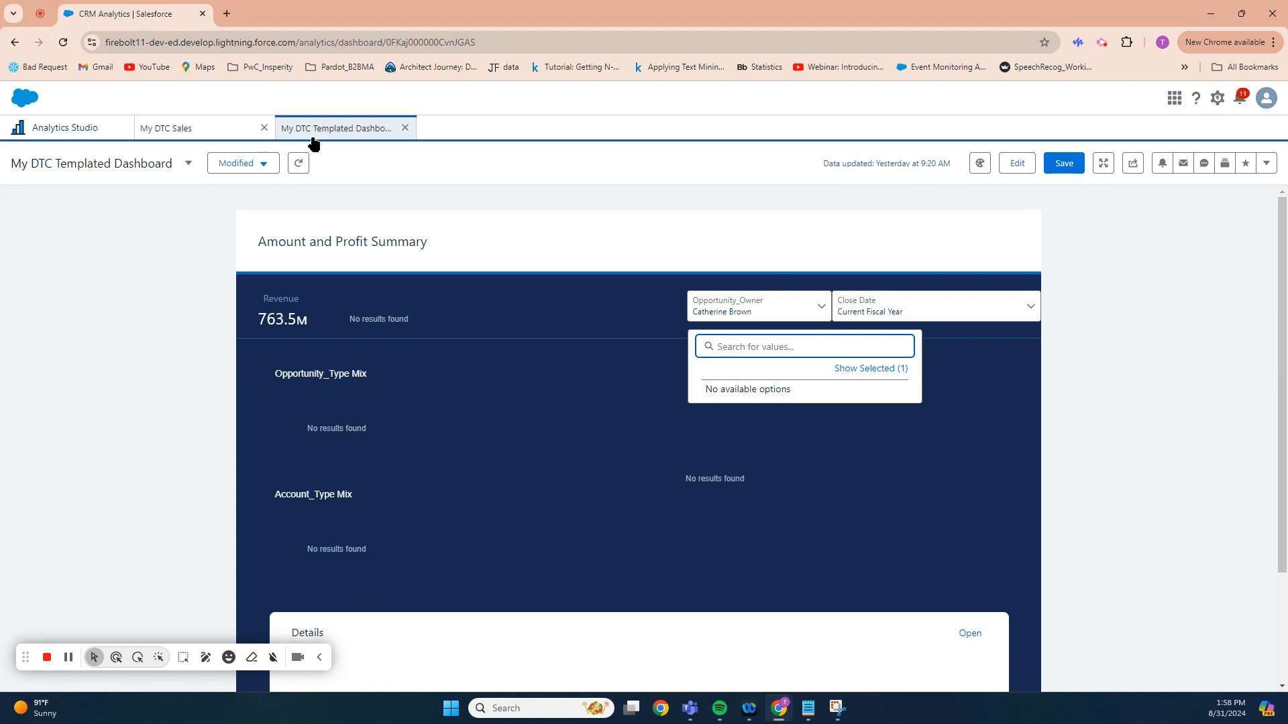
{"action": "left_click", "coordinate": [298, 165]}
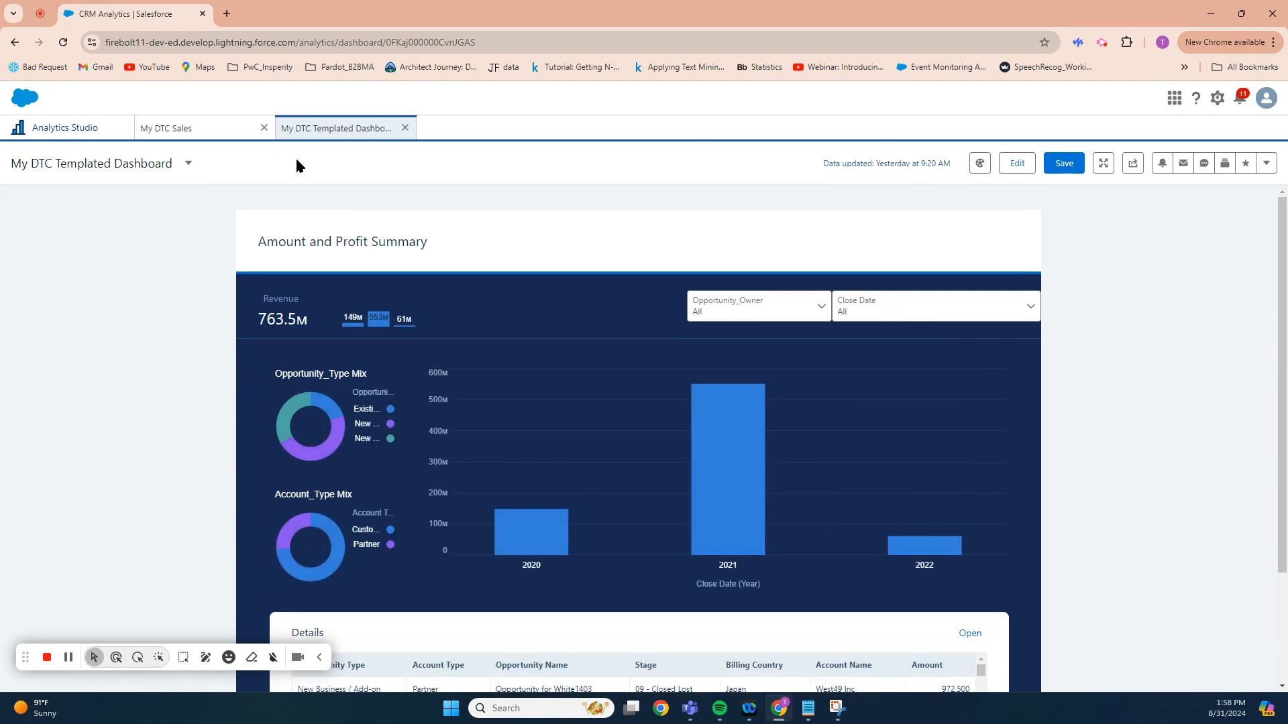
Step: Return to edit mode, change the Revenue label text to "Revenue YTD", and save the dashboard
{"action": "left_click", "coordinate": [1011, 170]}
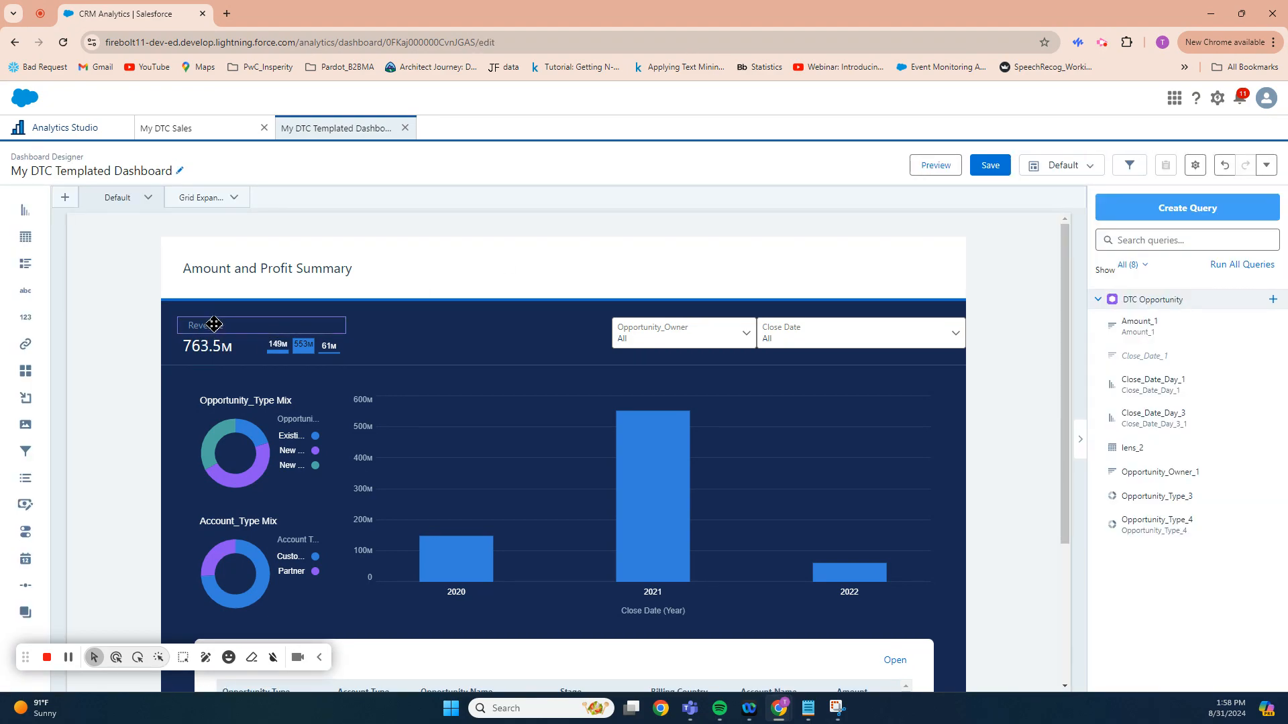
{"action": "left_click", "coordinate": [213, 325]}
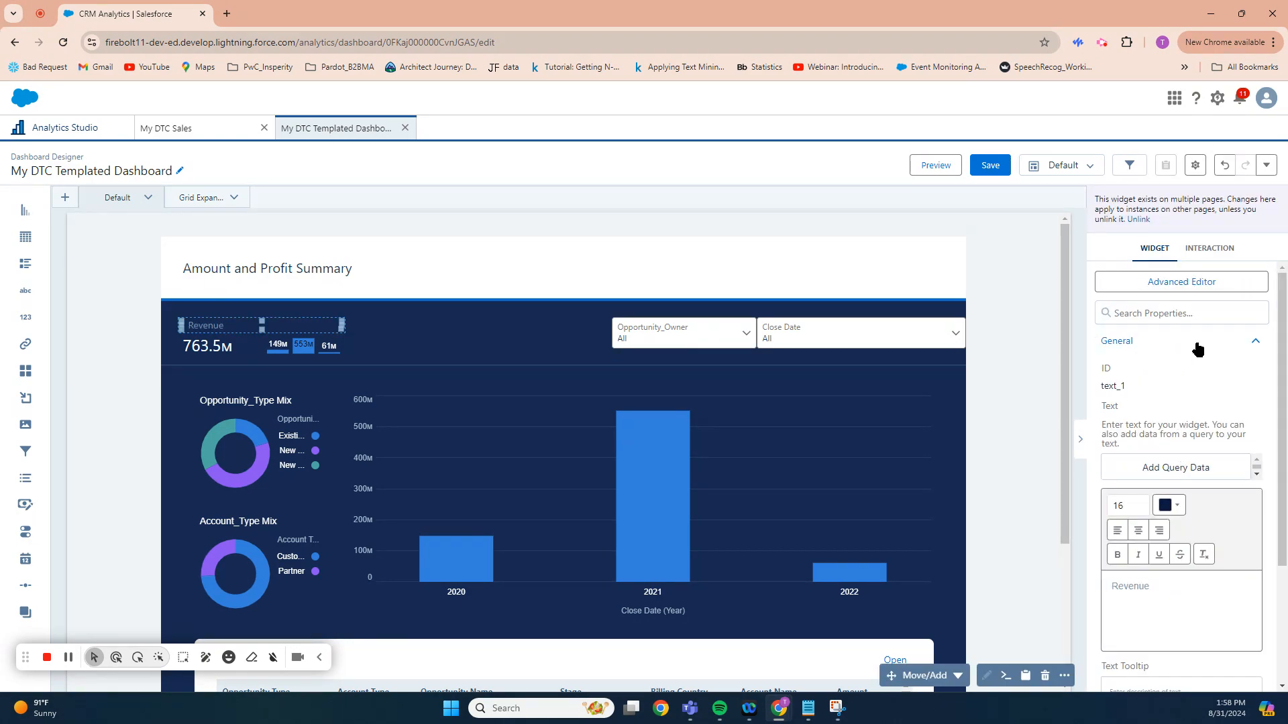
{"action": "left_click", "coordinate": [1170, 584]}
{"action": "type", "text": "YTD"}
{"action": "left_click", "coordinate": [993, 168]}
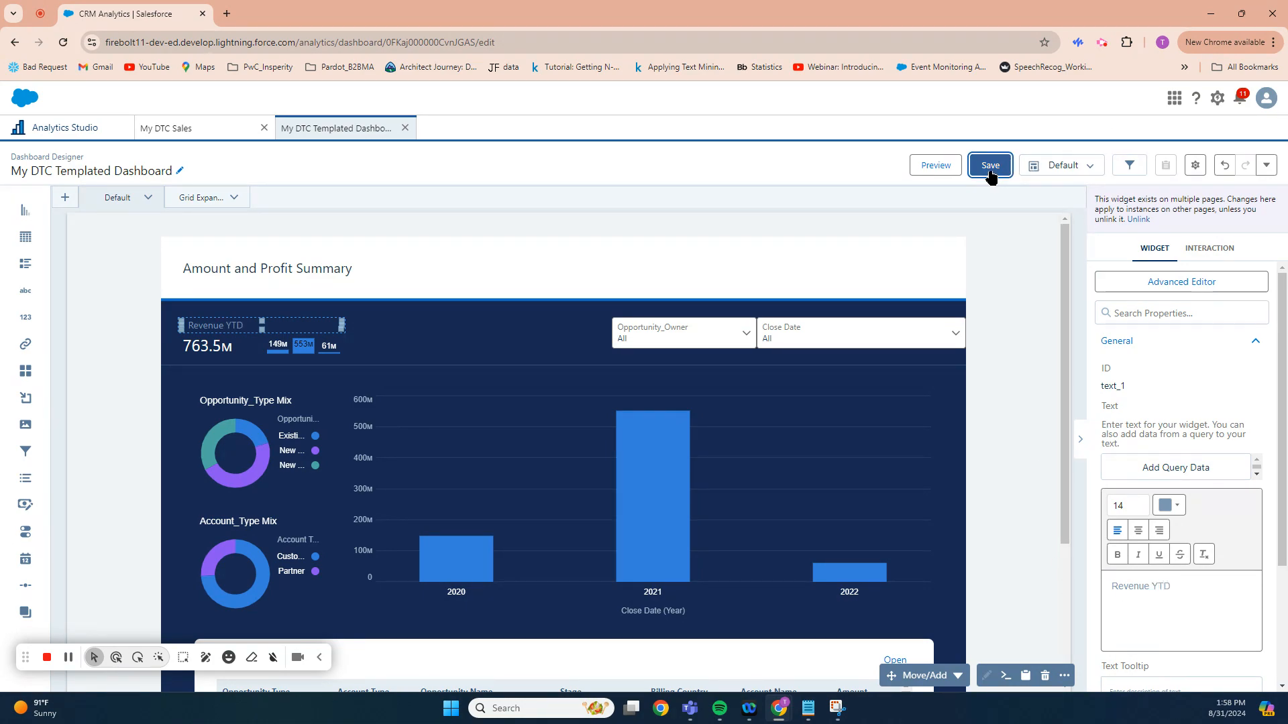
{"action": "left_click", "coordinate": [758, 569]}
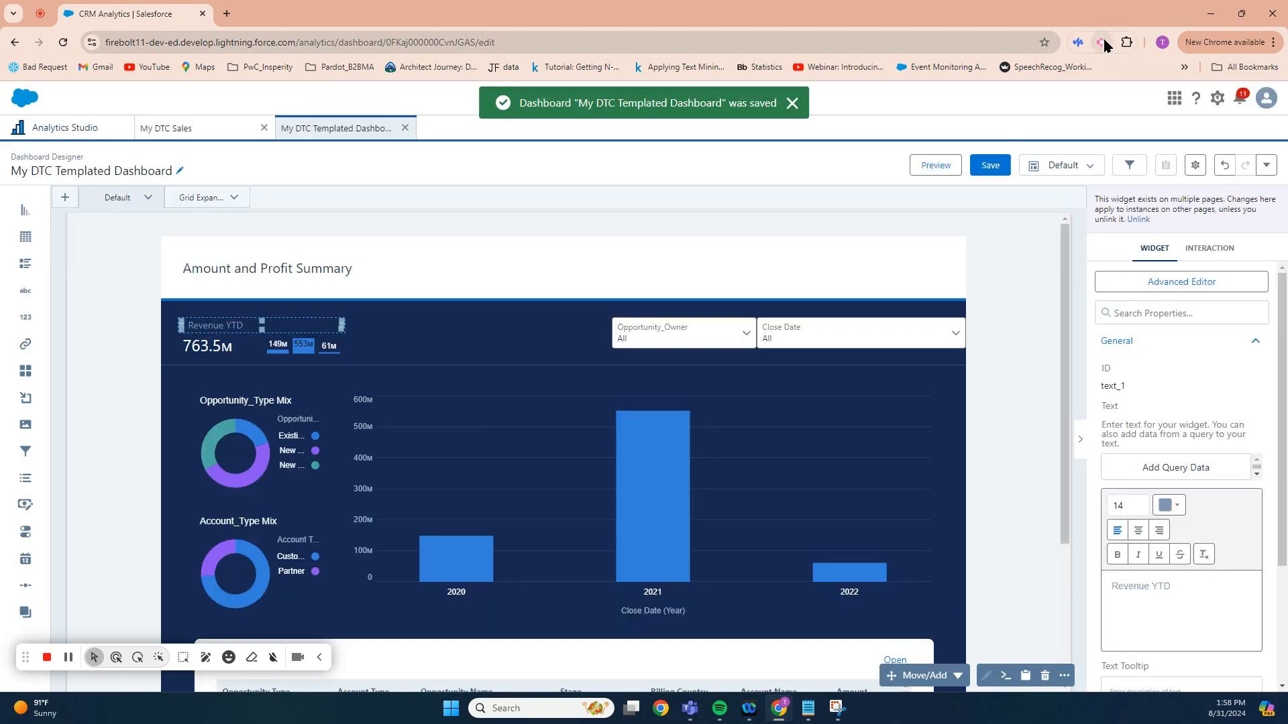
{"action": "left_click", "coordinate": [1102, 42]}
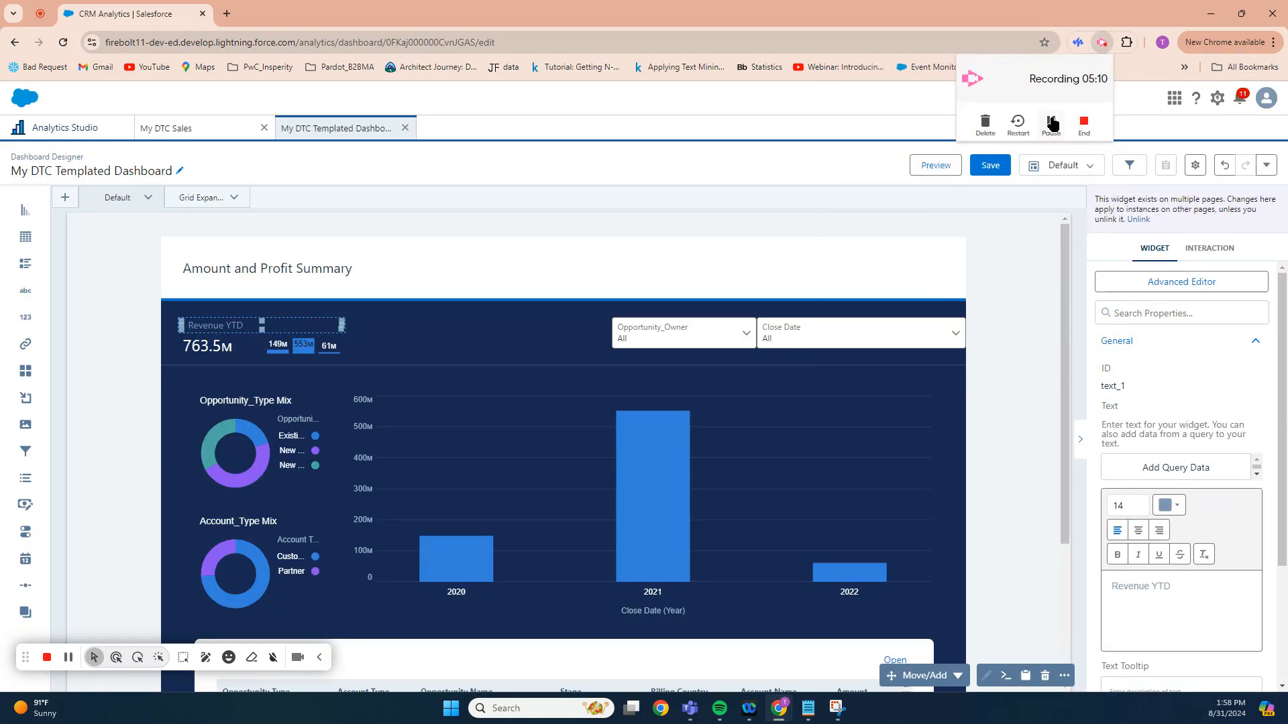